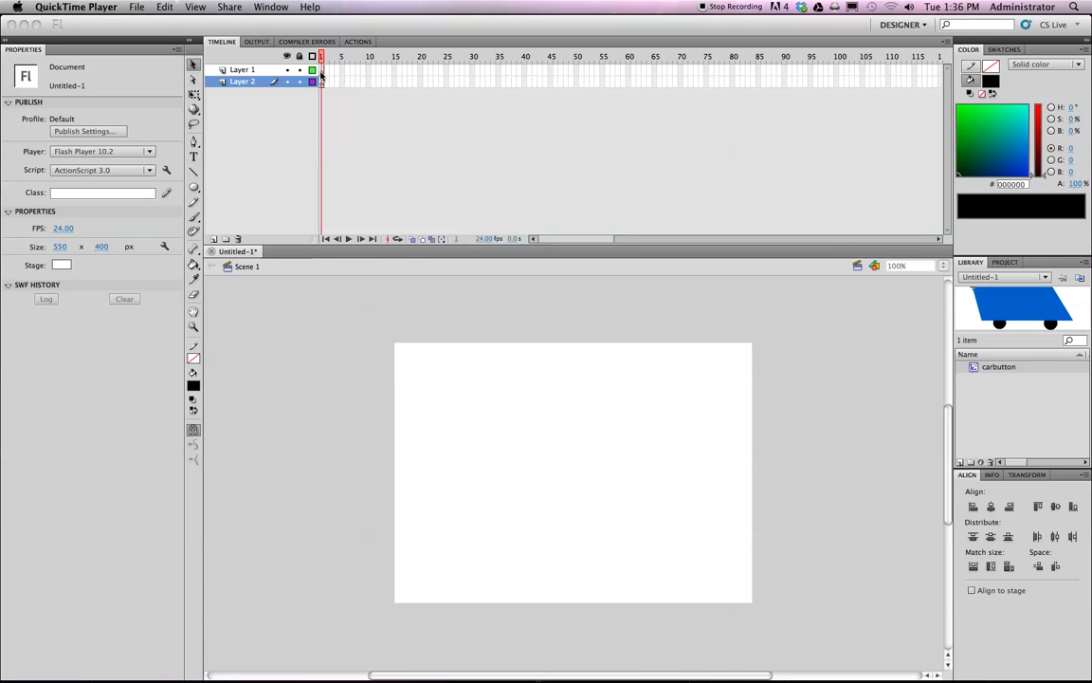
Place three instances of the carbutton symbol in a vertical column along the stage's left side on Layer 2, frame 1.
left_click(895, 331)
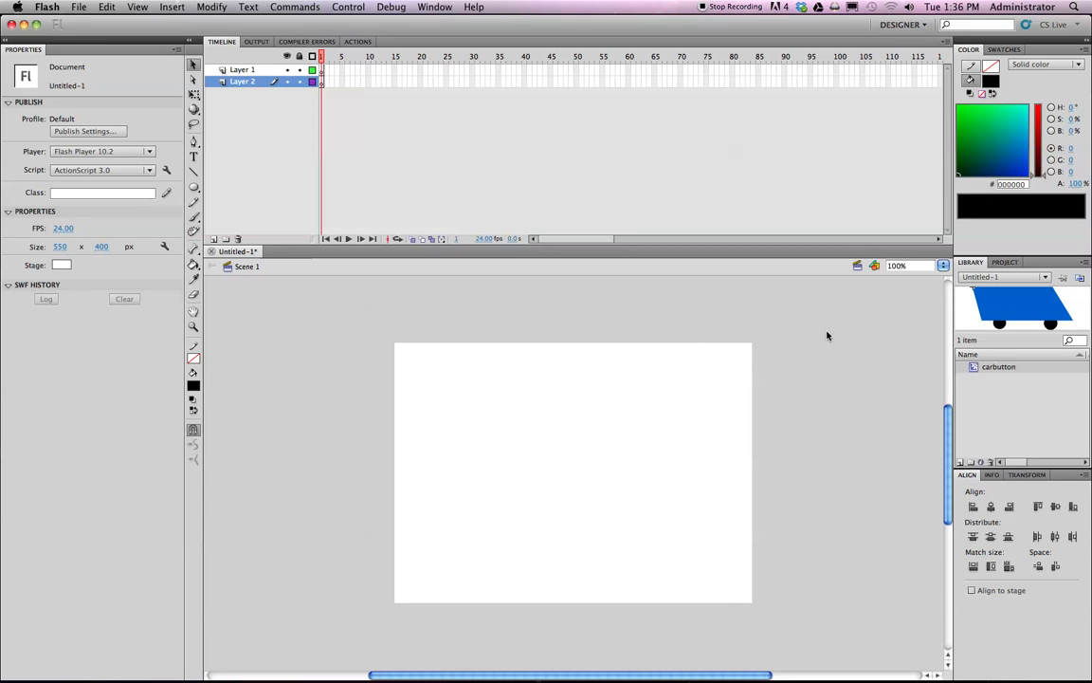
left_click_drag(976, 366, 451, 389)
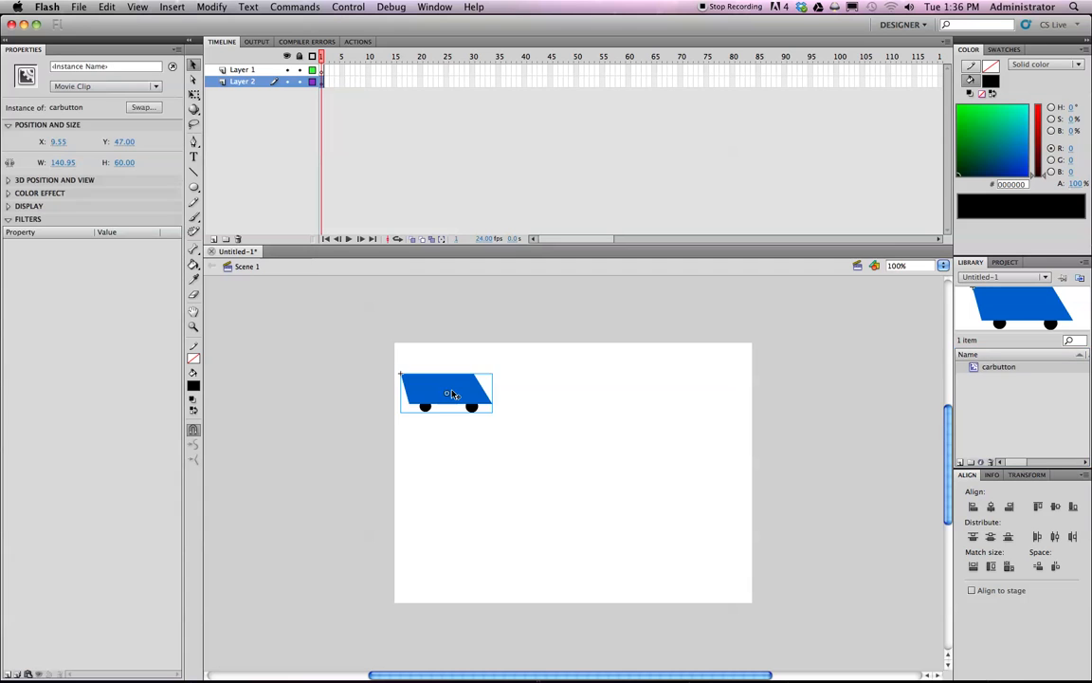
left_click_drag(974, 366, 459, 462)
left_click_drag(974, 367, 465, 537)
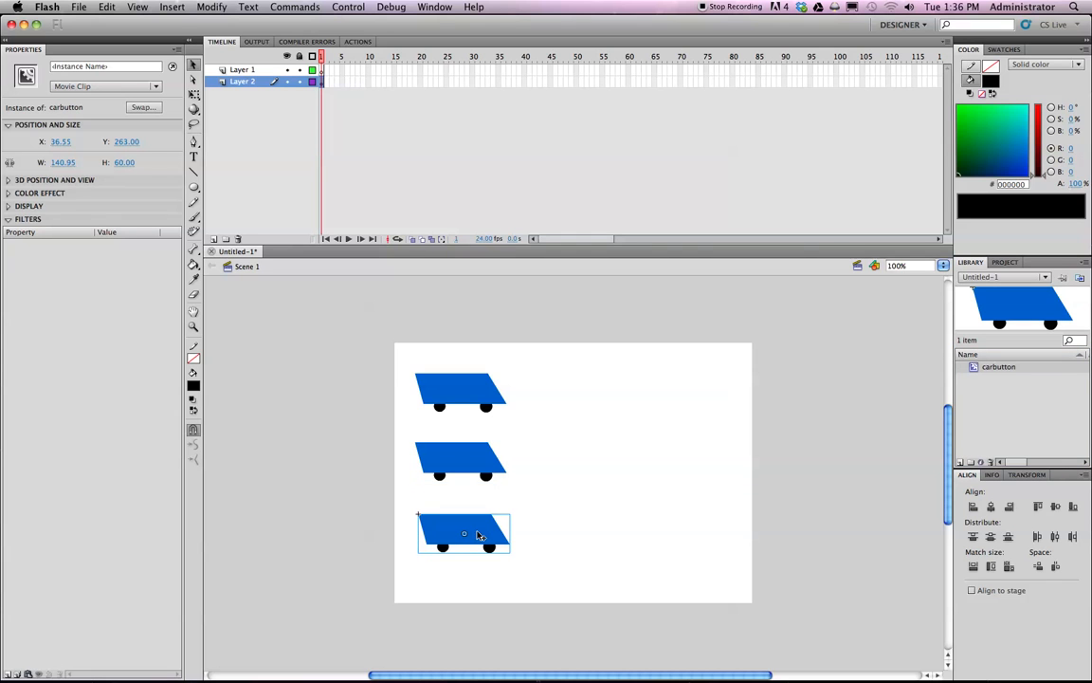
left_click(540, 523)
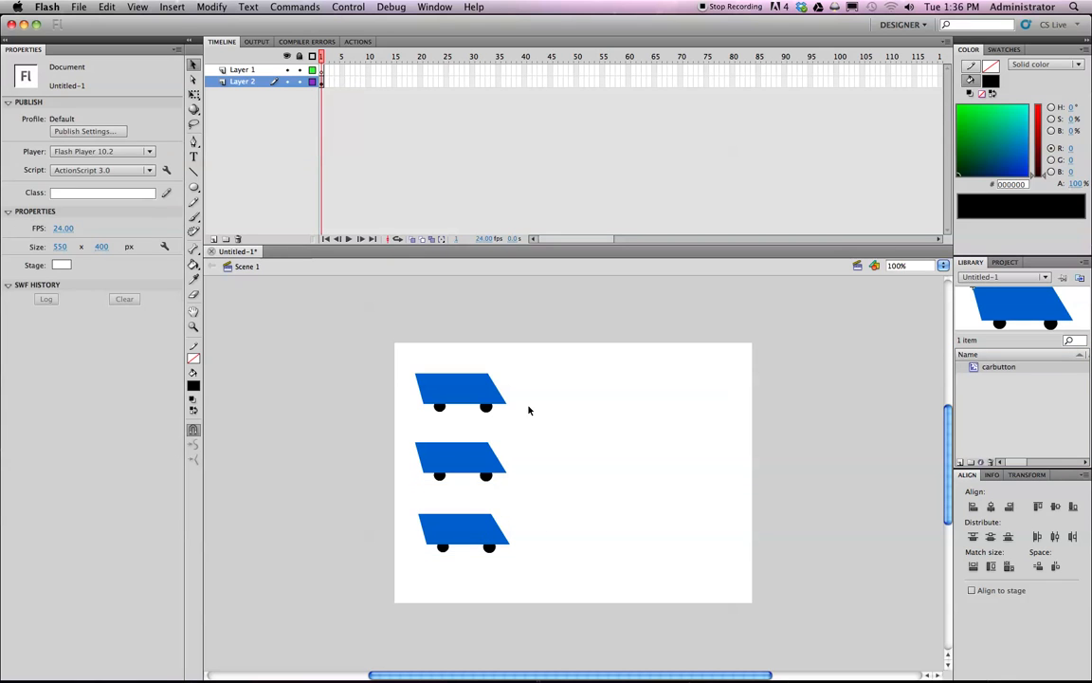
Give the top car instance on the stage the instance name cbutton1.
left_click(452, 384)
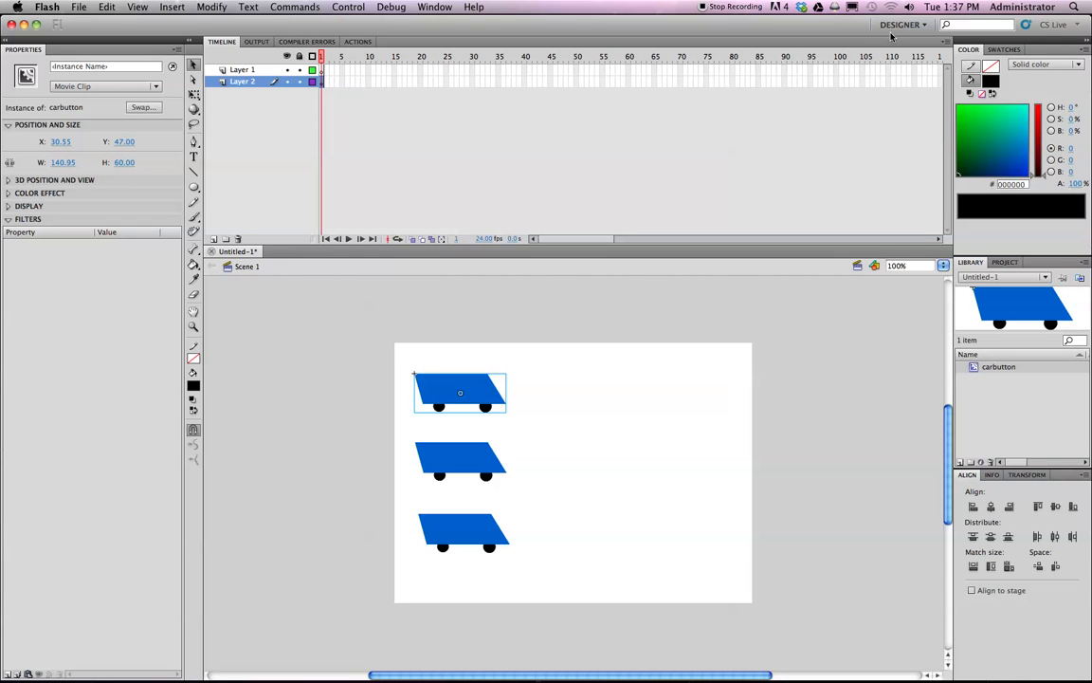
left_click(434, 7)
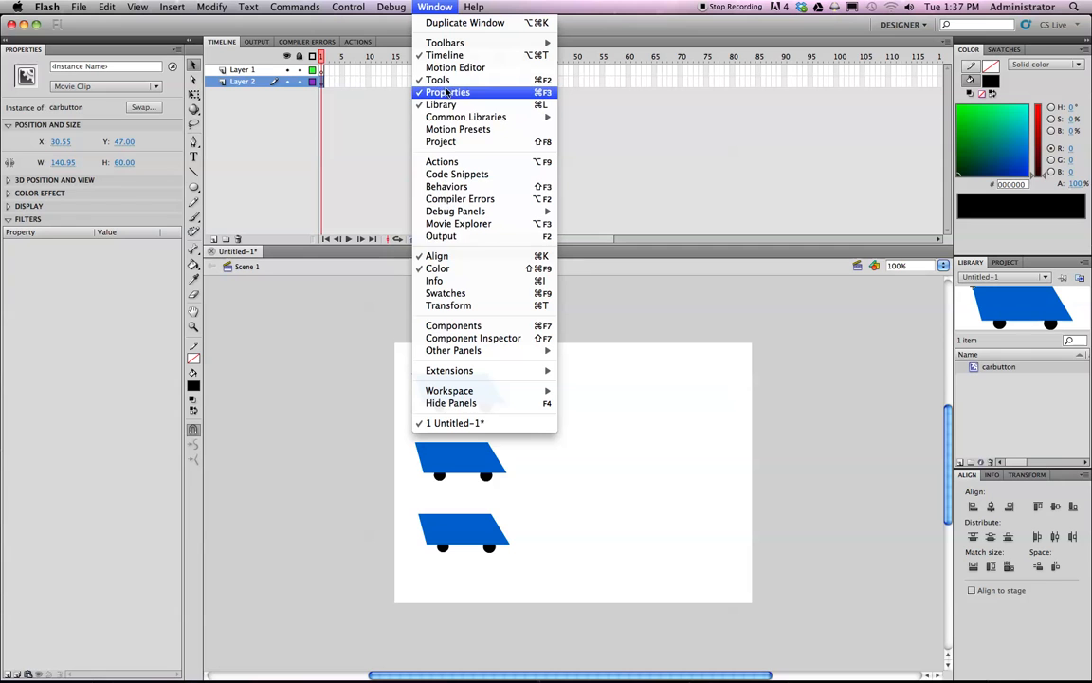
left_click(476, 93)
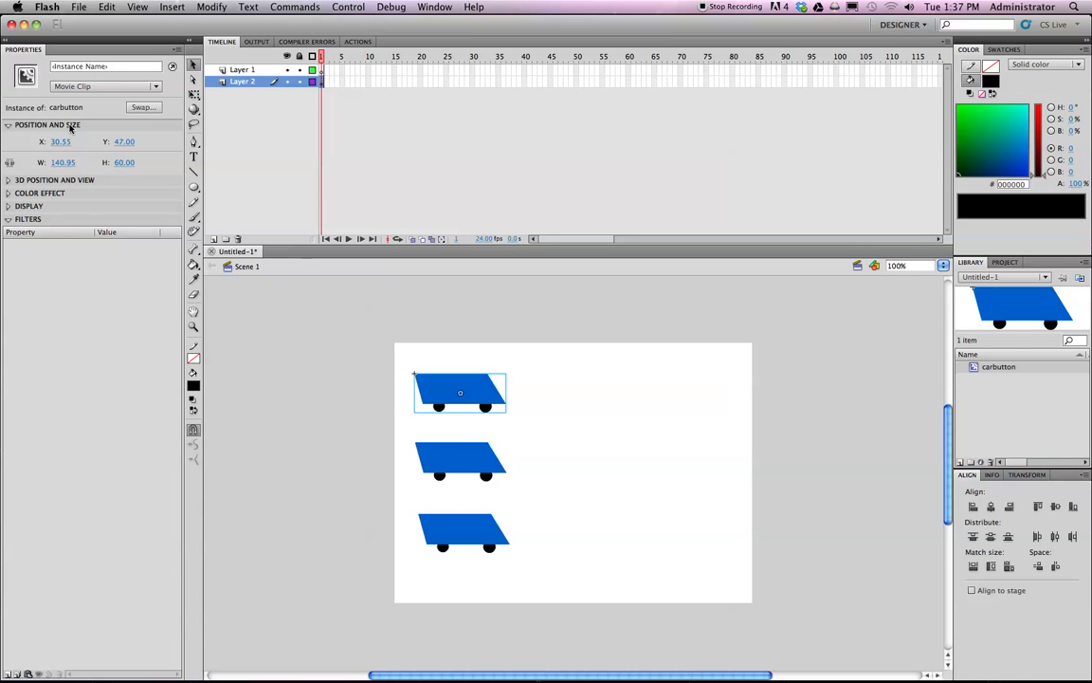
left_click(57, 66)
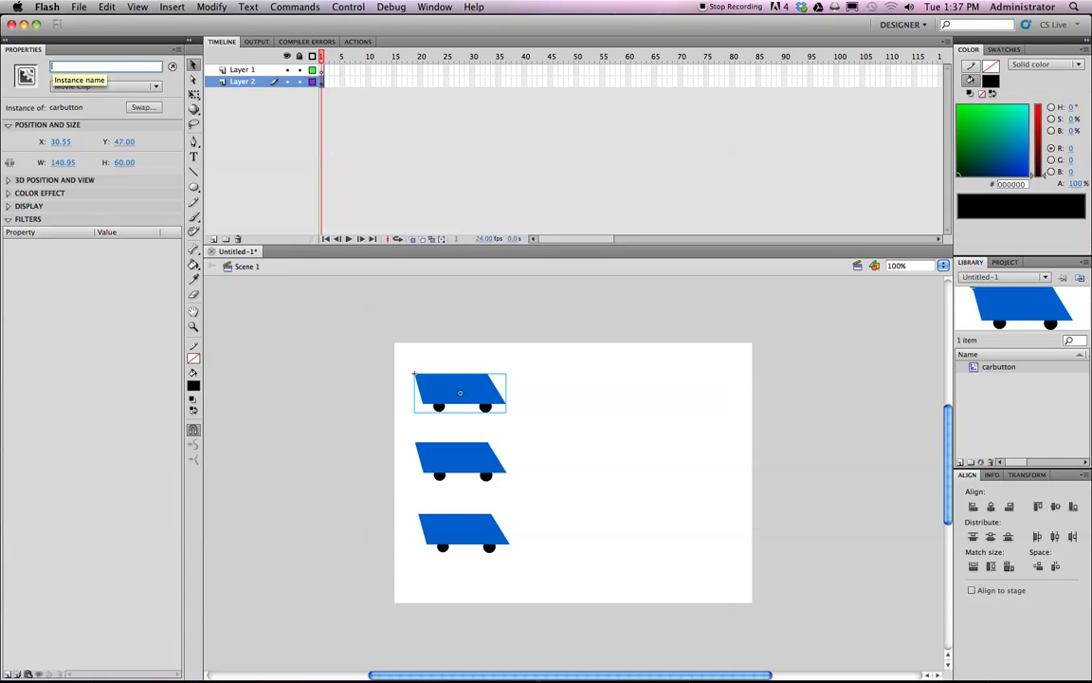
type("cbutton1")
key("Return")
Give the middle car instance on the stage the instance name cbutton2.
left_click(453, 454)
left_click(96, 67)
type("cbutton")
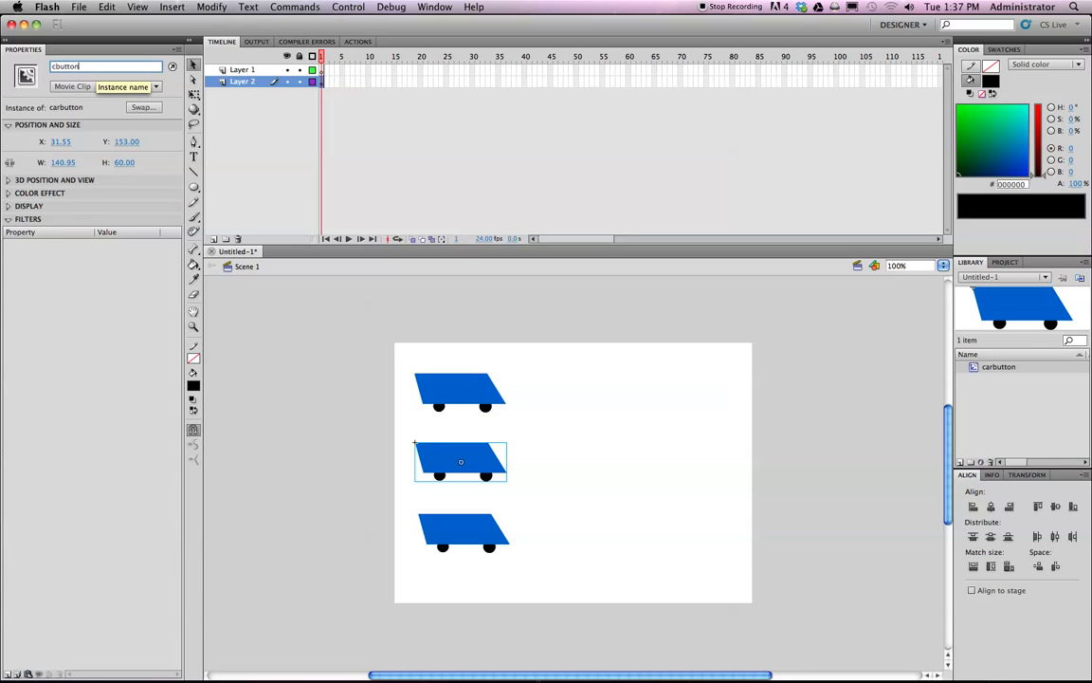
type("2")
key("Return")
Give the bottom car instance on the stage the instance name cbutton3 and deselect it.
left_click(471, 529)
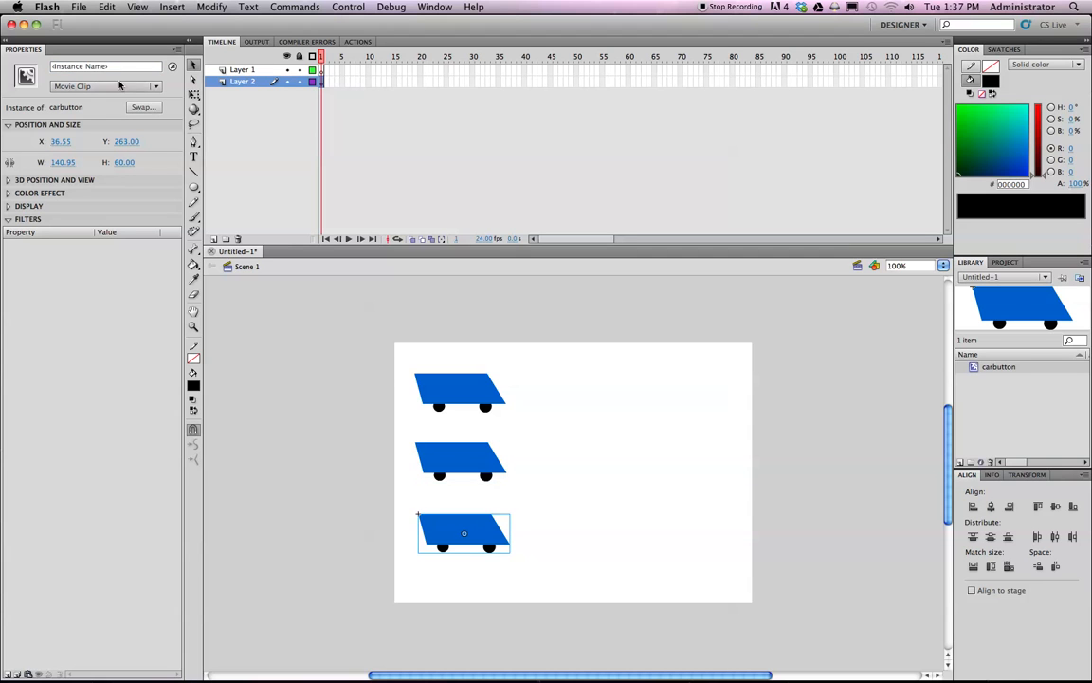
left_click(96, 67)
type("cbutton3")
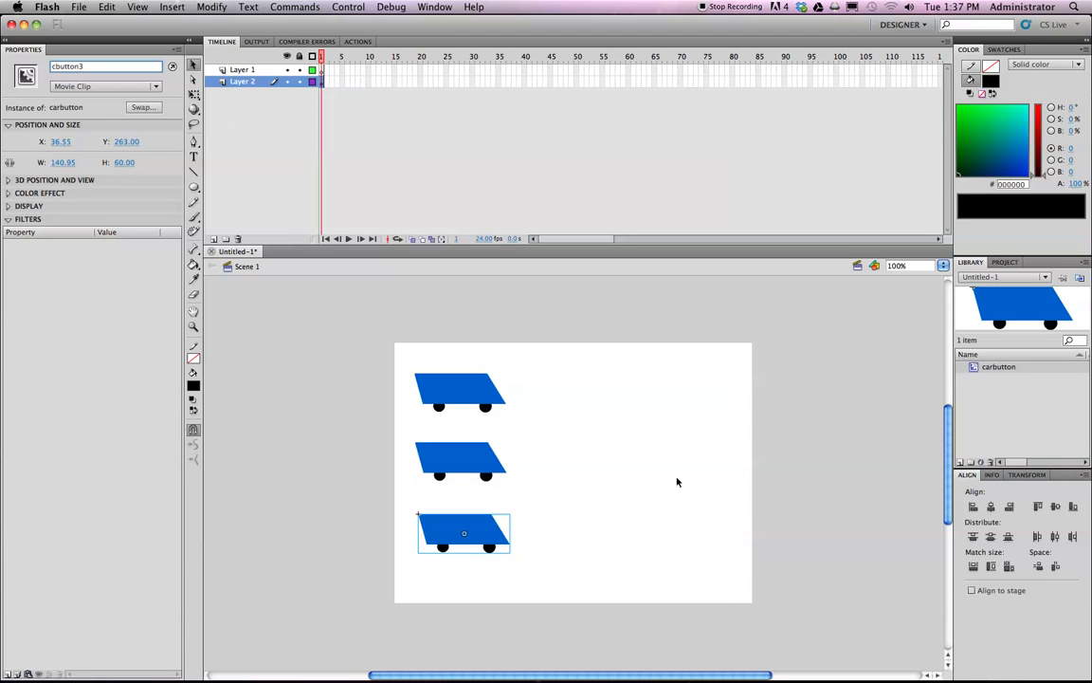
left_click(677, 482)
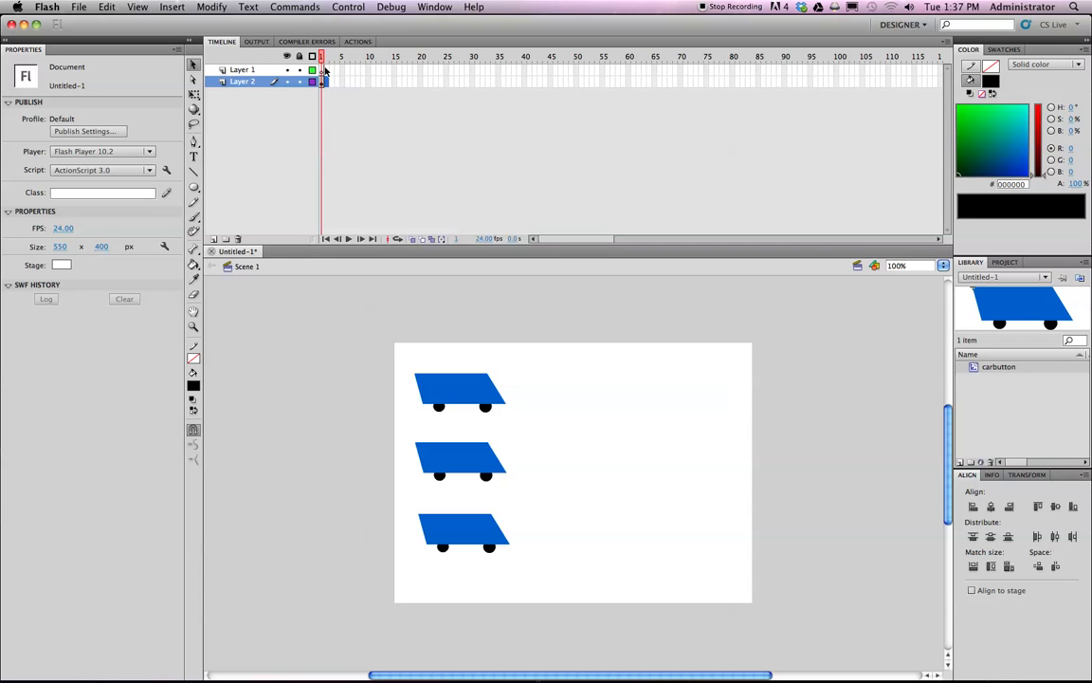
Add a new layer at the top of the layer stack and rename Layer 2 to Buttons.
left_click(213, 239)
left_click_drag(251, 82, 249, 66)
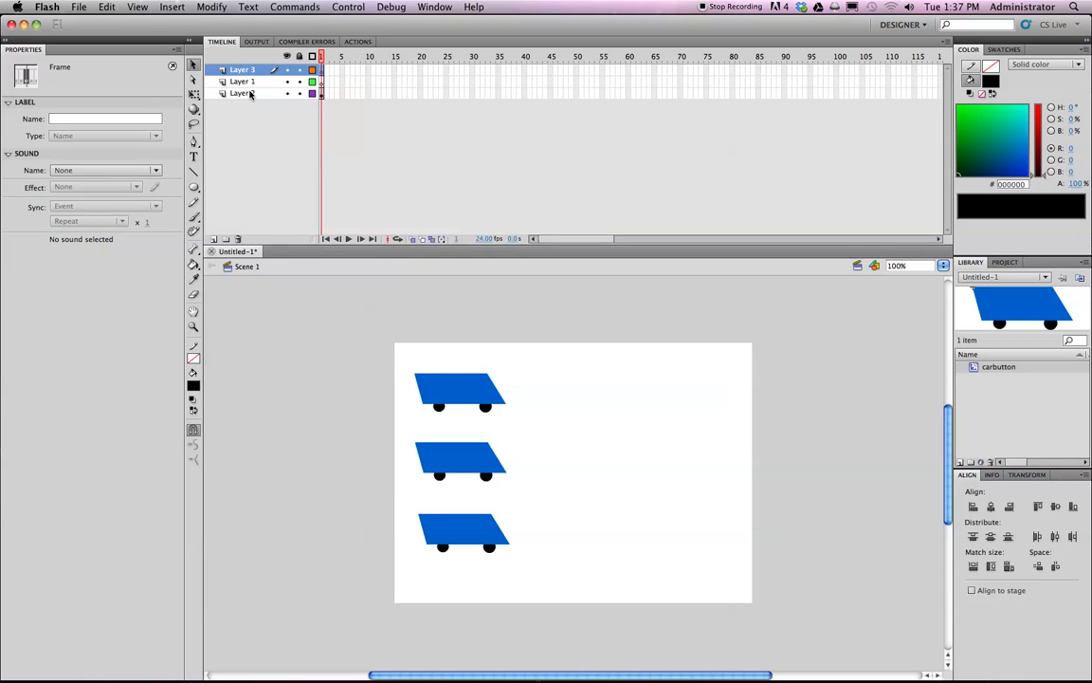
double_click(242, 93)
type("Buttons")
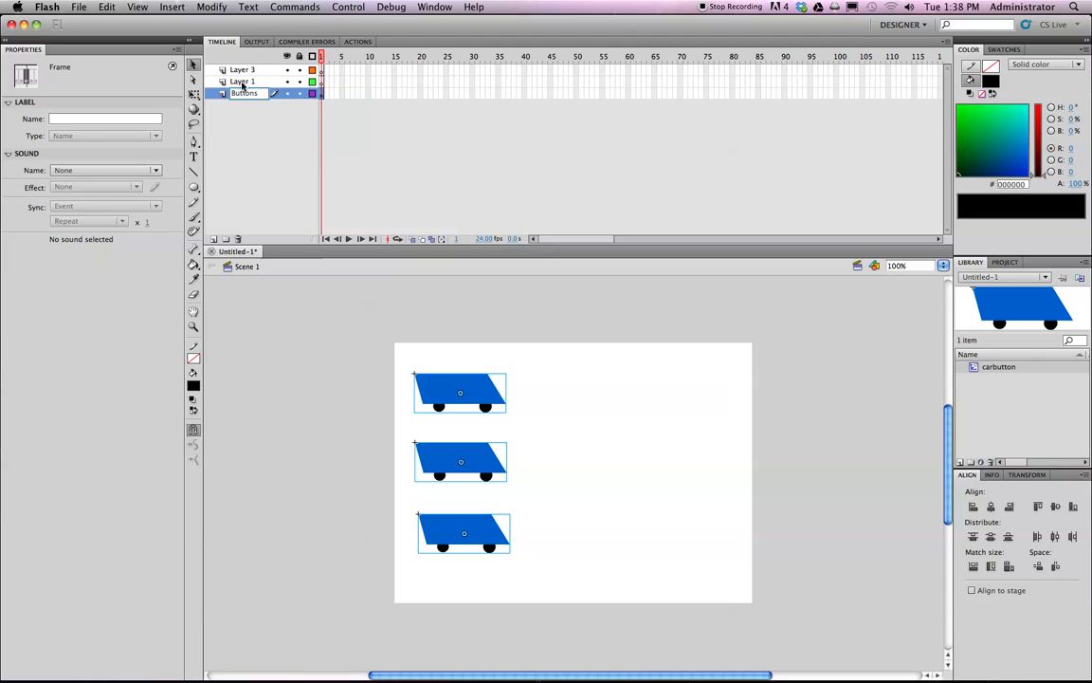
Rename Layer 1 to Actions and Layer 3 to Step1.
left_click(243, 83)
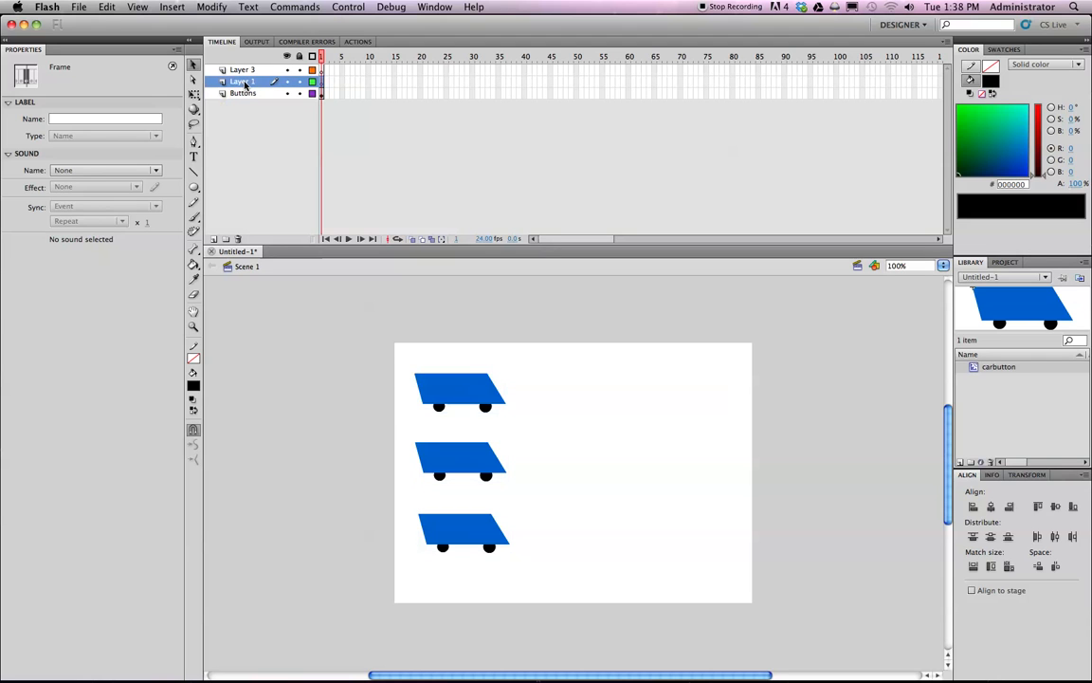
double_click(244, 84)
type("Actions")
left_click(241, 71)
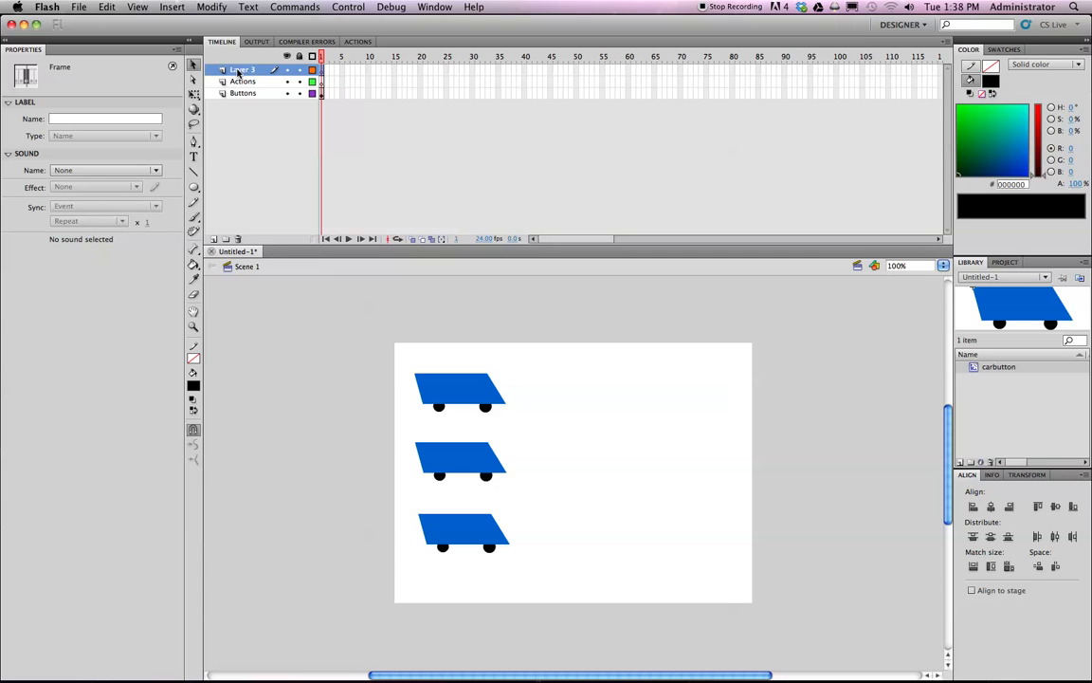
double_click(239, 71)
type("Step1")
key("Return")
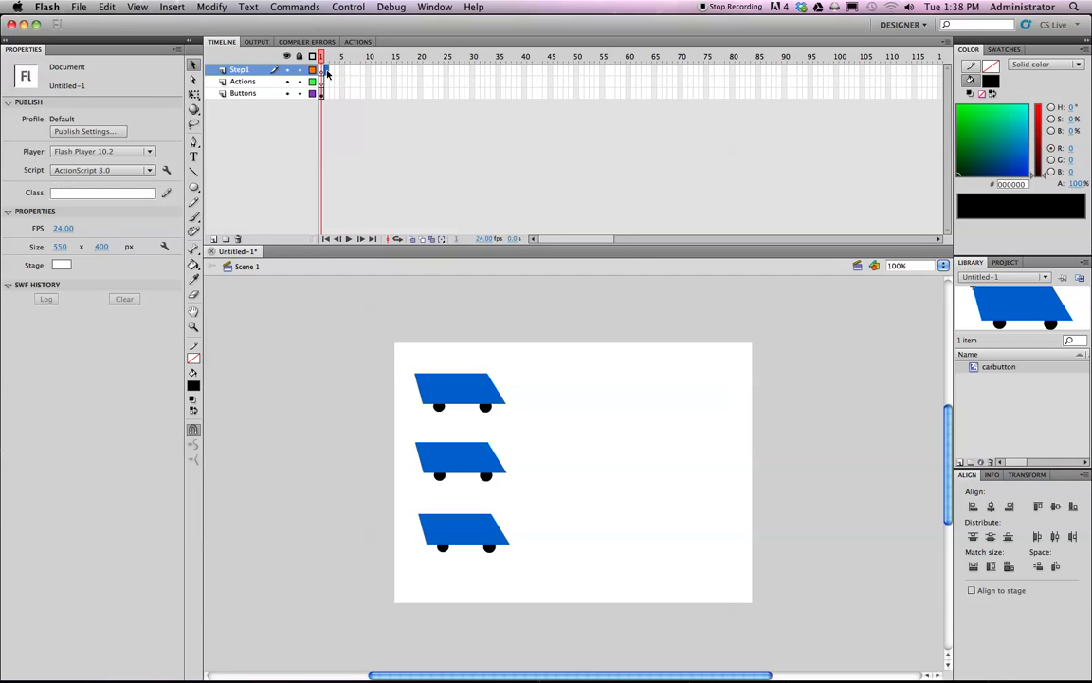
Add a blank keyframe at frame 2 of the Step1 layer and draw a filled black oval crossed by two diagonal lines.
left_click(327, 71)
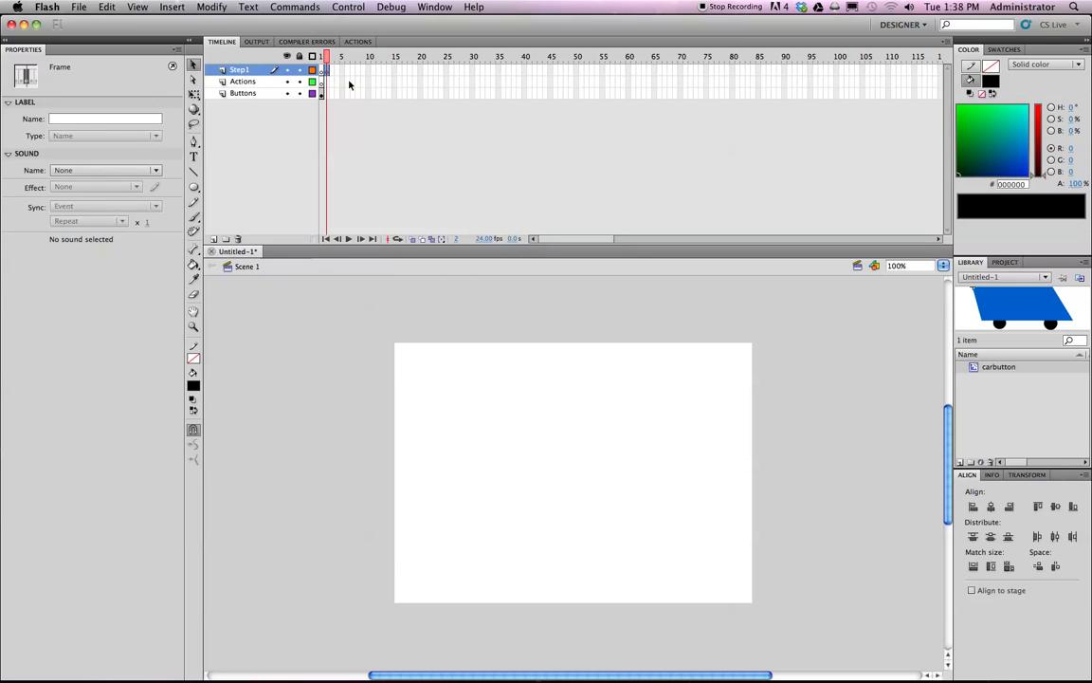
left_click(193, 186)
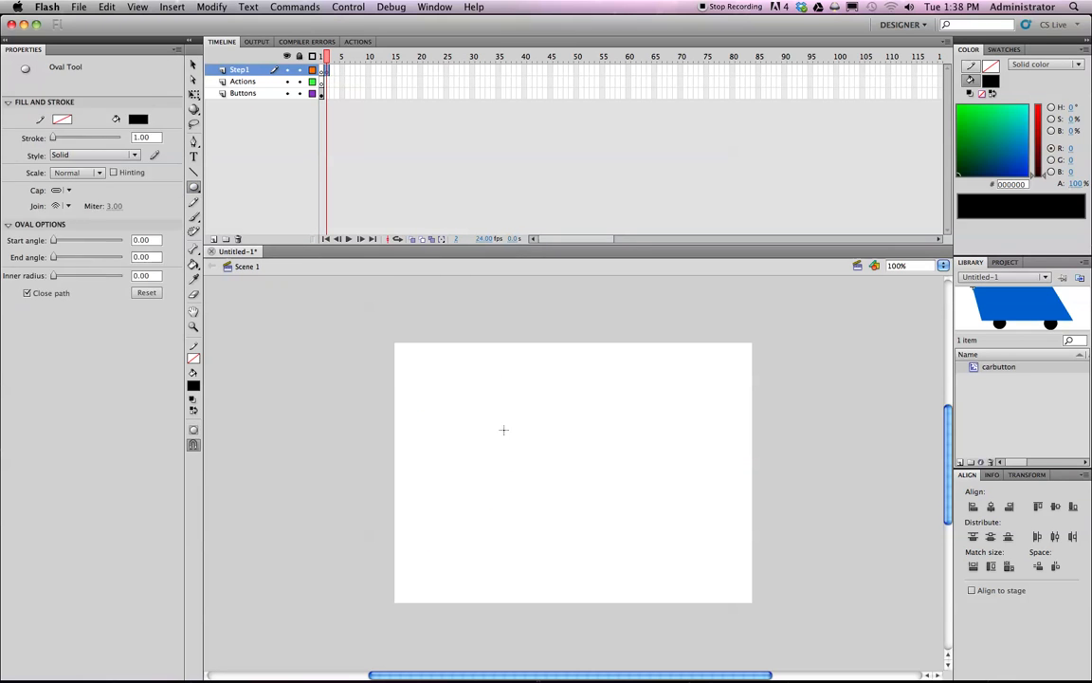
left_click_drag(430, 376, 653, 504)
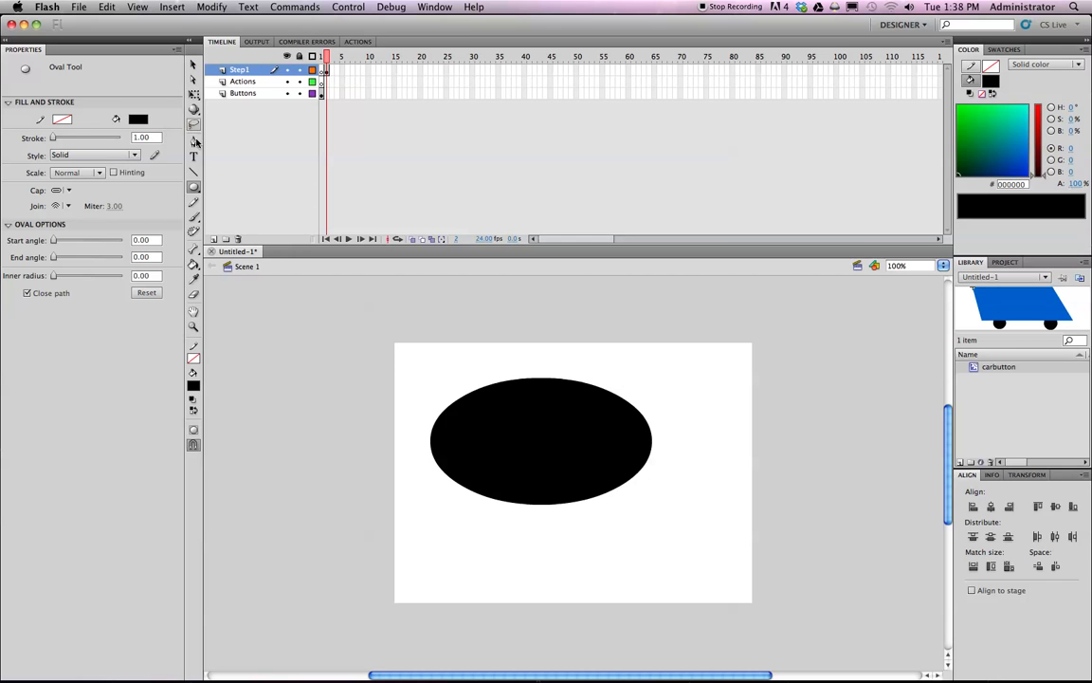
left_click(194, 172)
left_click_drag(430, 362, 663, 517)
left_click_drag(663, 380, 424, 539)
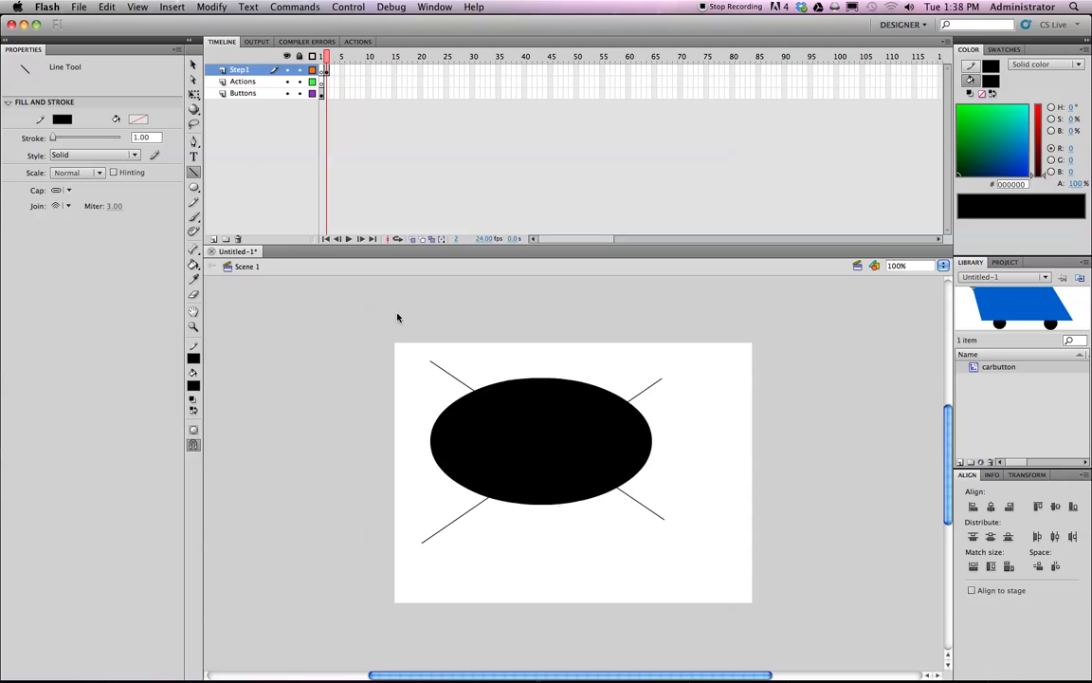
Add the script stop(); to frame 1 of the Actions layer and return to the timeline.
left_click(322, 57)
left_click(329, 59)
left_click(323, 59)
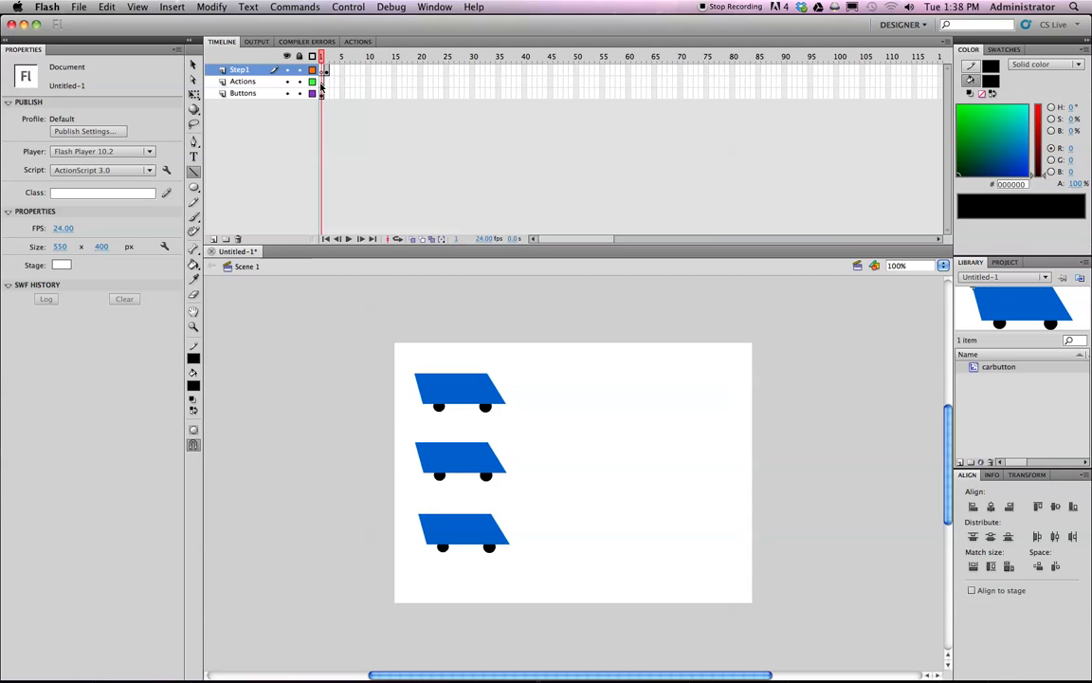
left_click(323, 82)
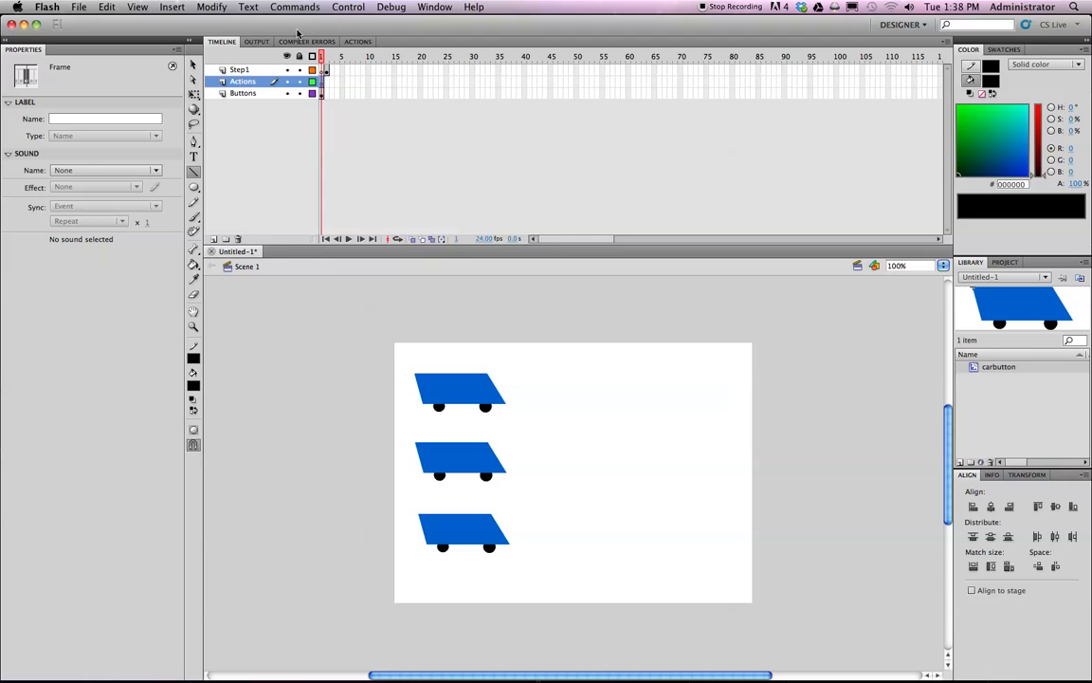
left_click(359, 42)
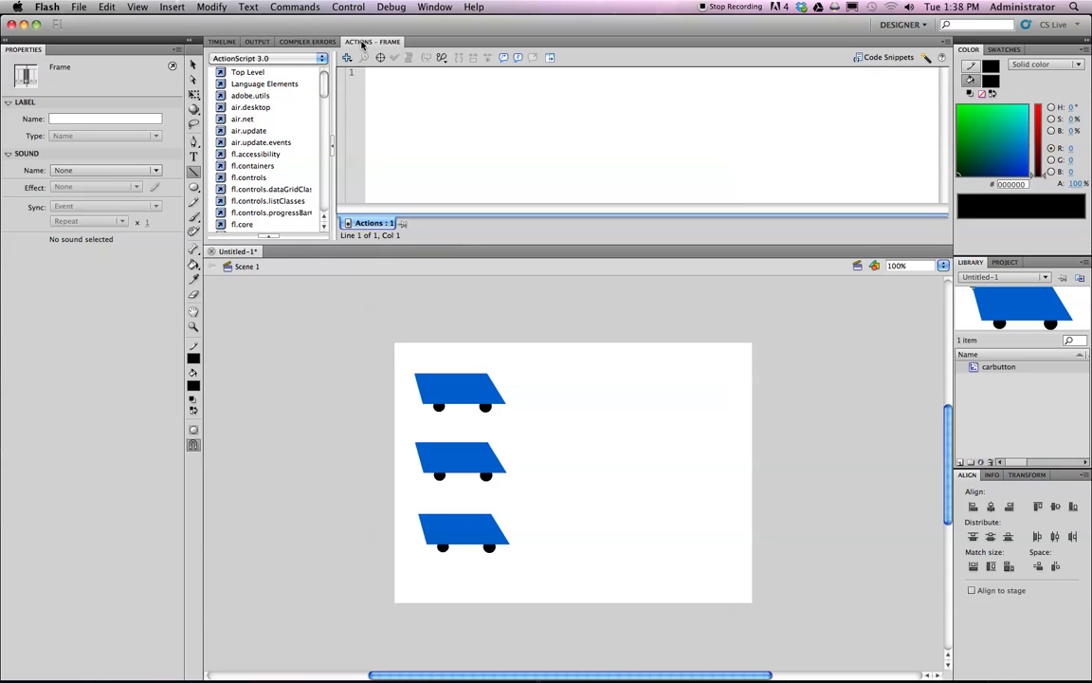
left_click(269, 237)
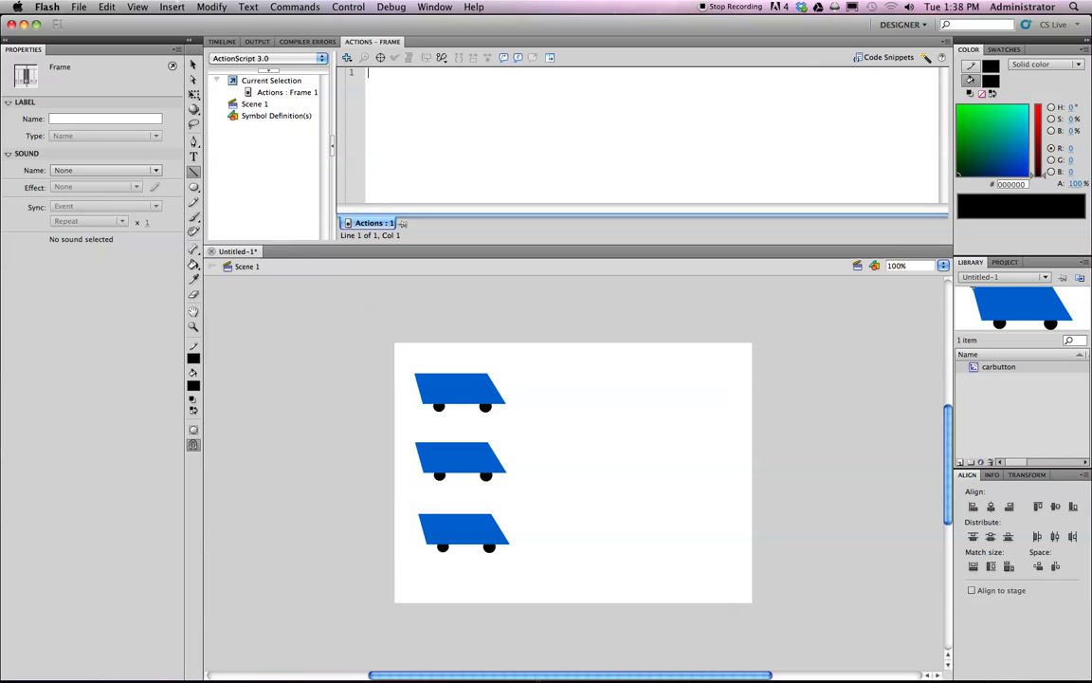
type("st")
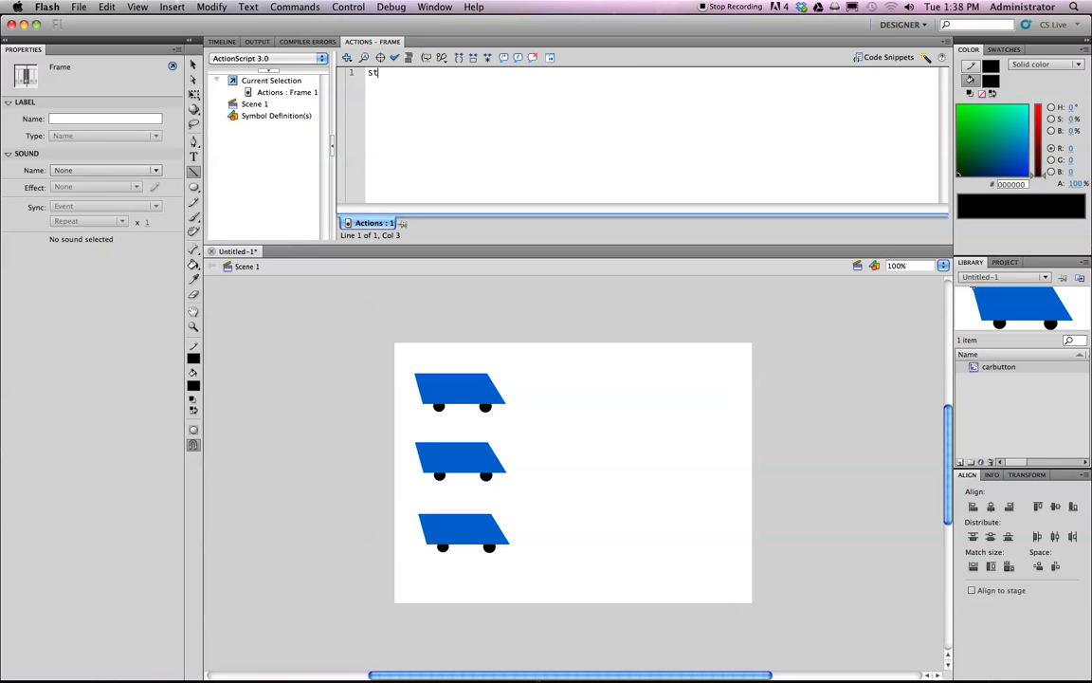
type("op")
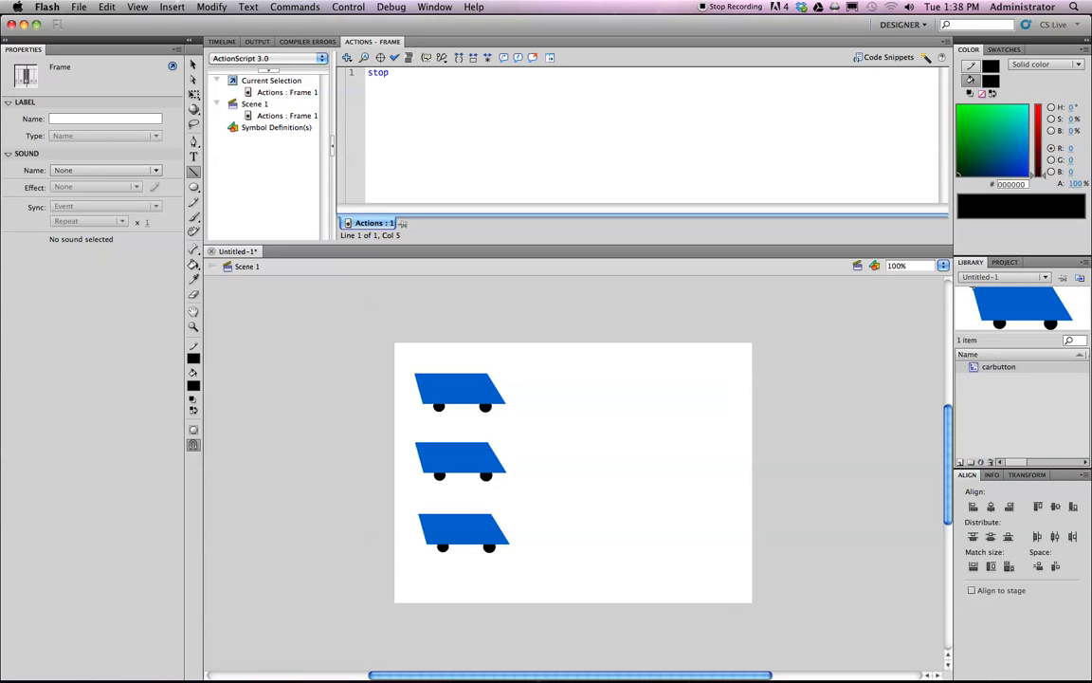
type("()")
type(");")
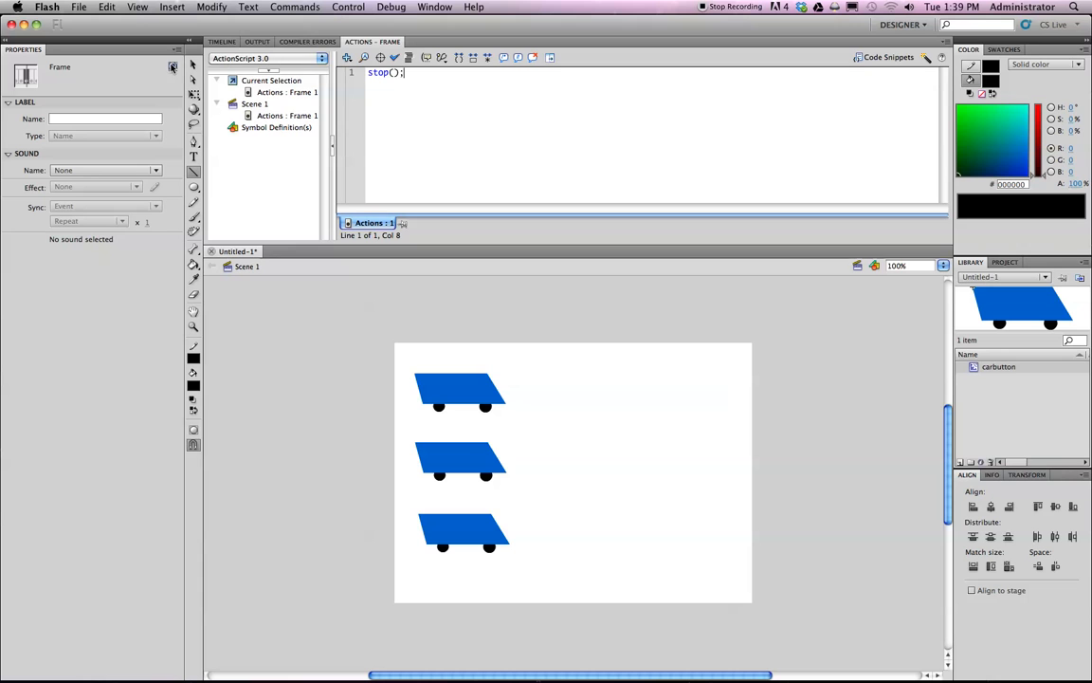
left_click(213, 41)
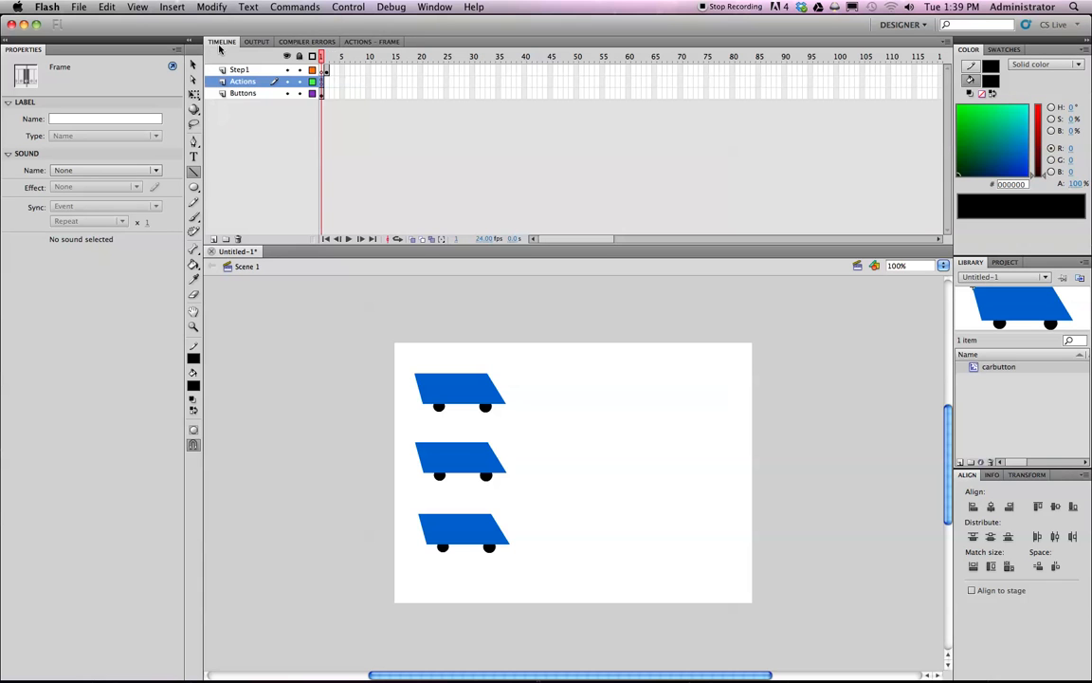
left_click(266, 101)
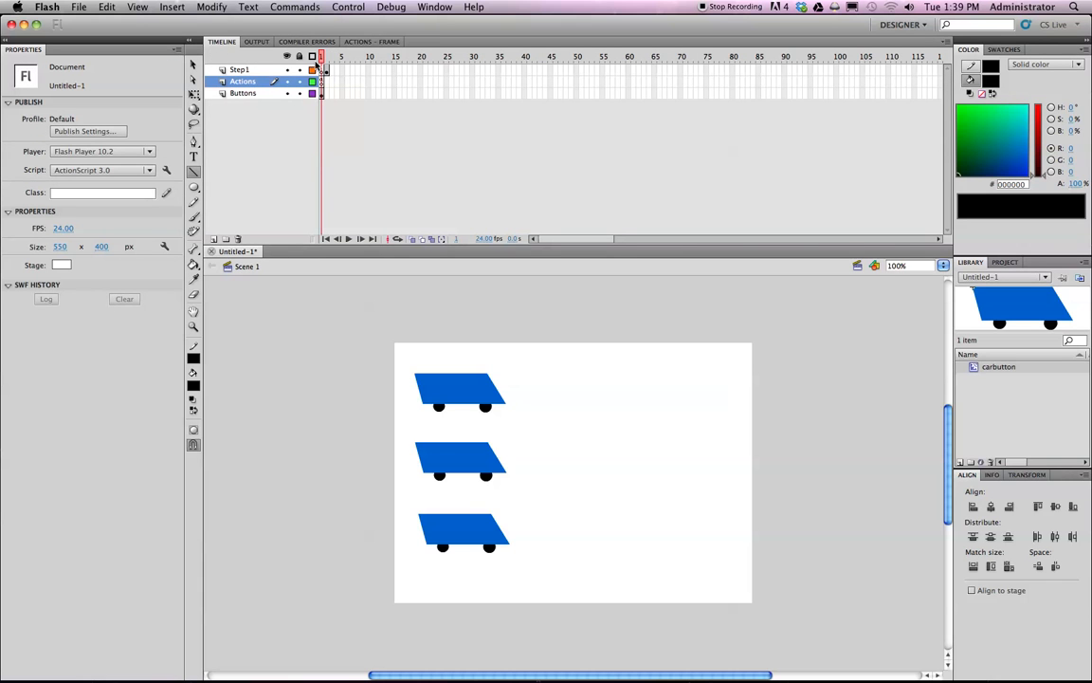
Compare frames 1 and 2, test the movie from frame 1, and reactivate the Selection tool.
left_click(327, 70)
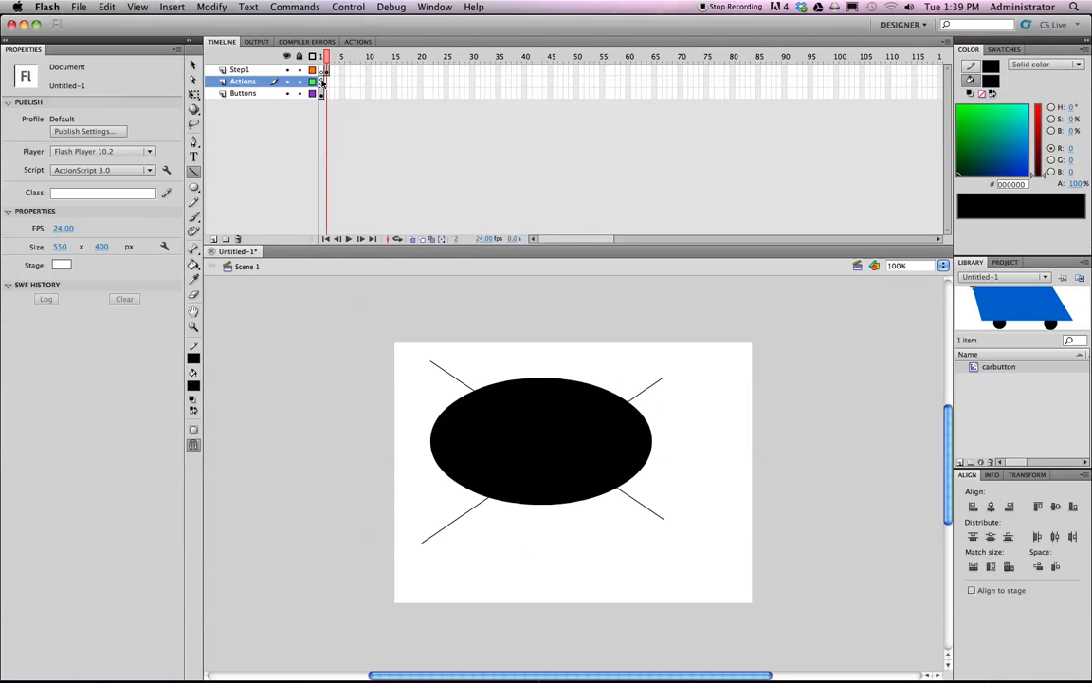
left_click(322, 58)
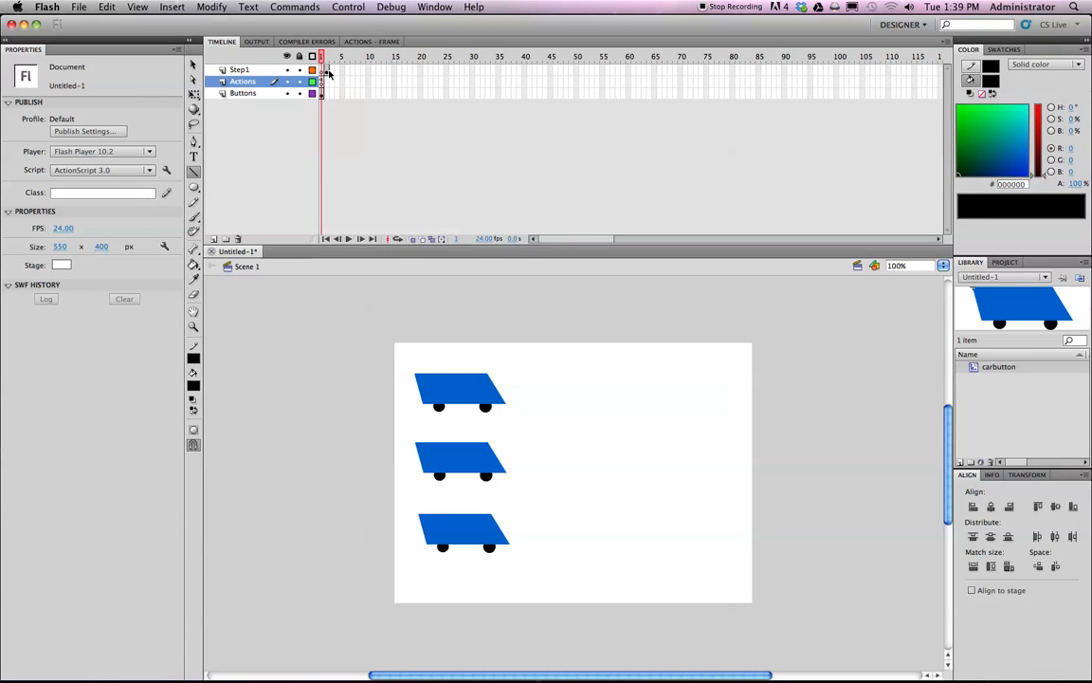
key("super+Return")
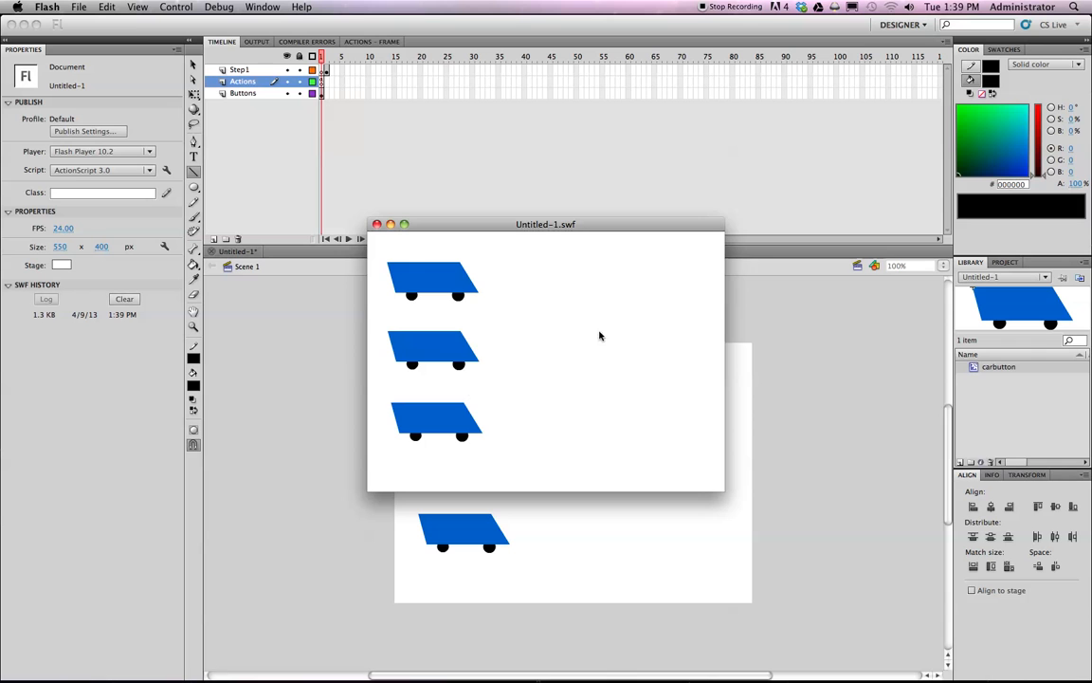
left_click(378, 224)
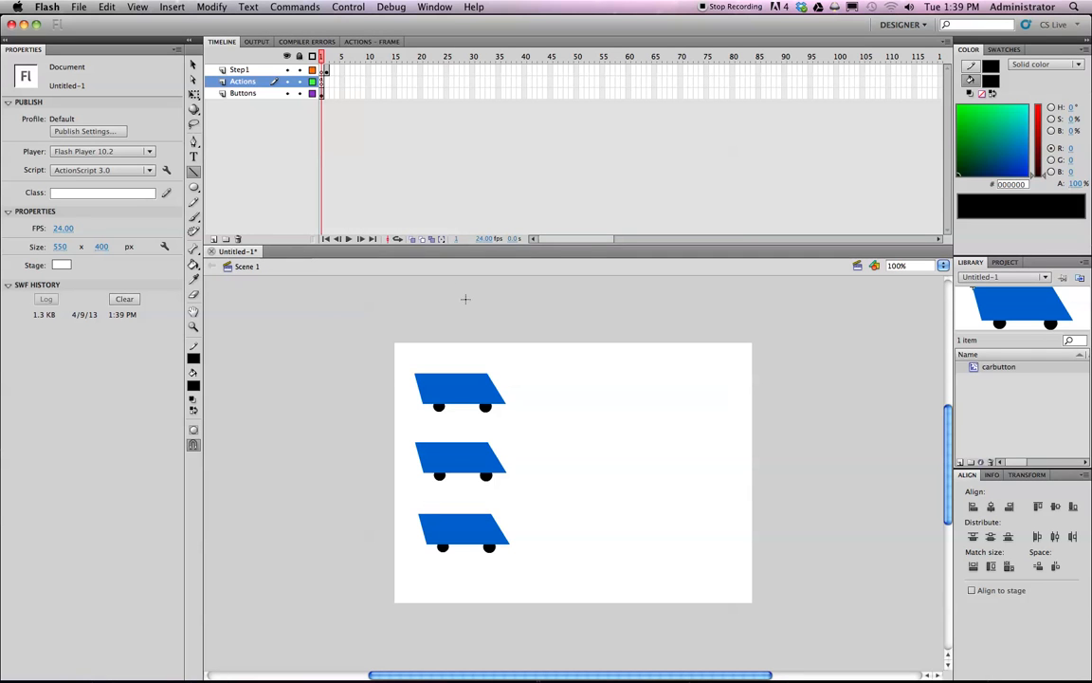
key("v")
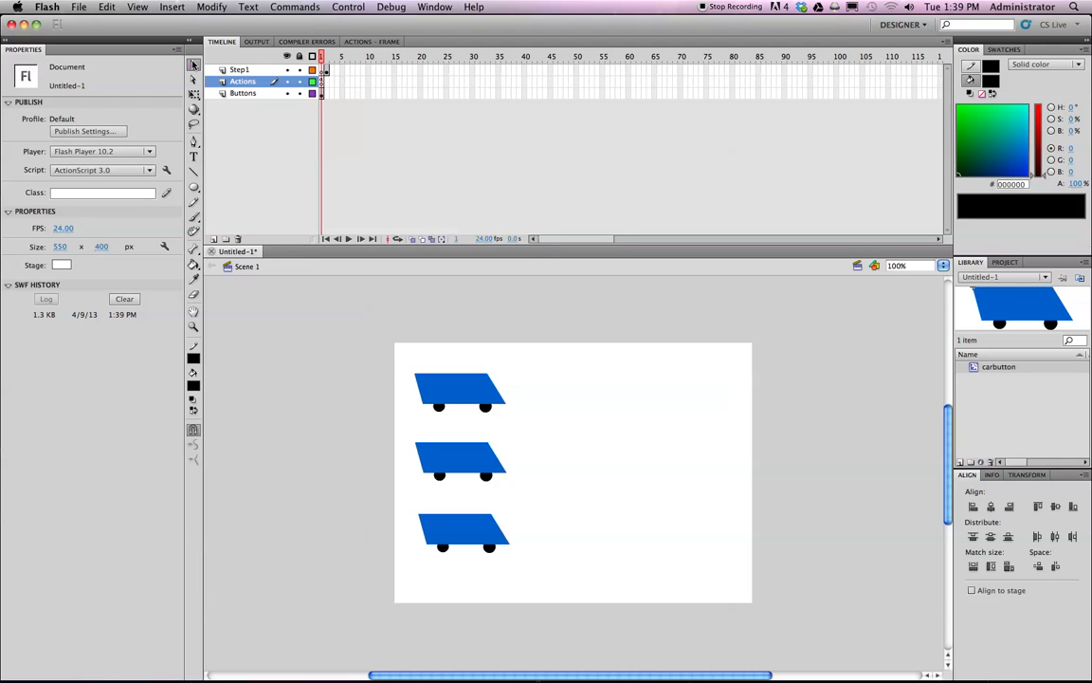
Select the uppermost car, dock the Code Snippets panel beside Properties, and apply the Click to Go to Frame and Stop snippet.
left_click(465, 396)
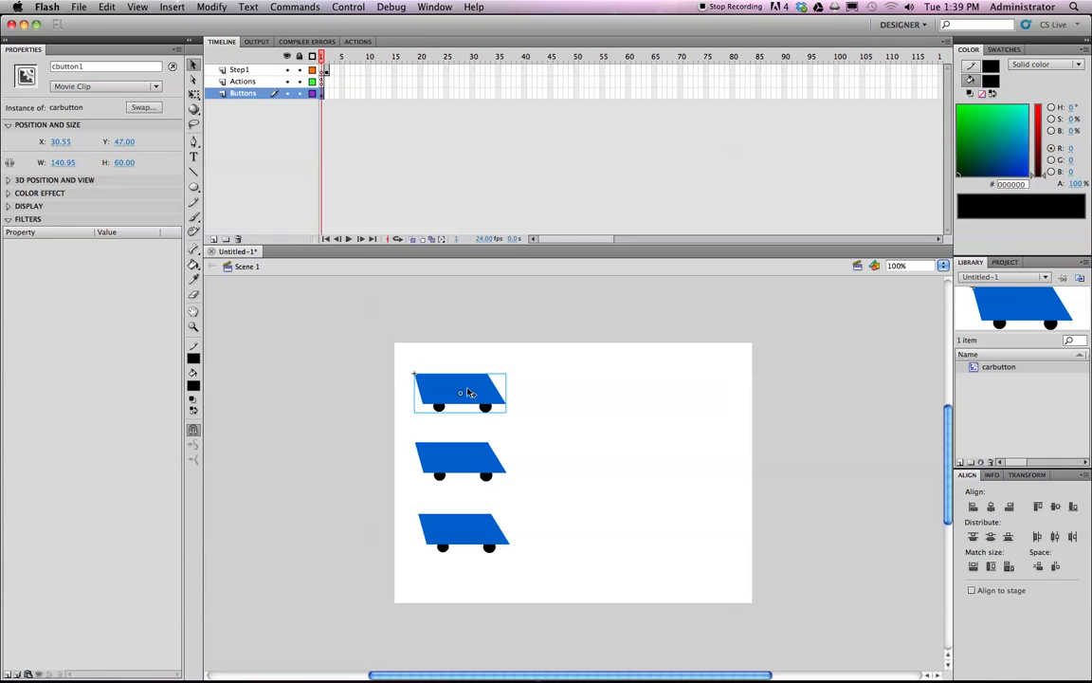
left_click(434, 7)
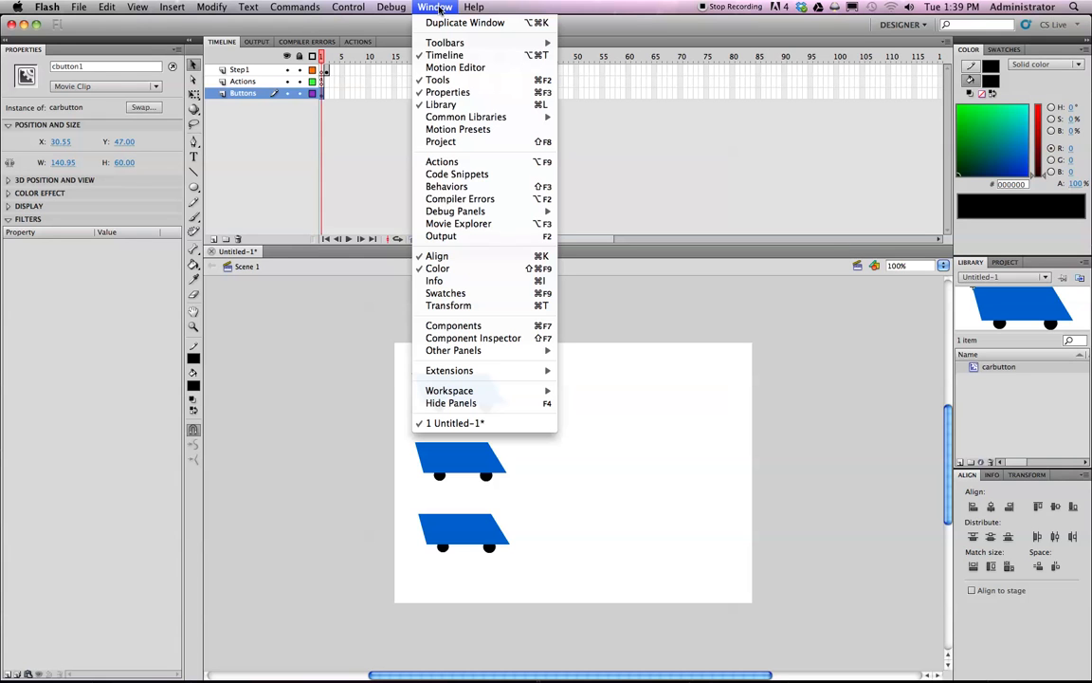
left_click(459, 174)
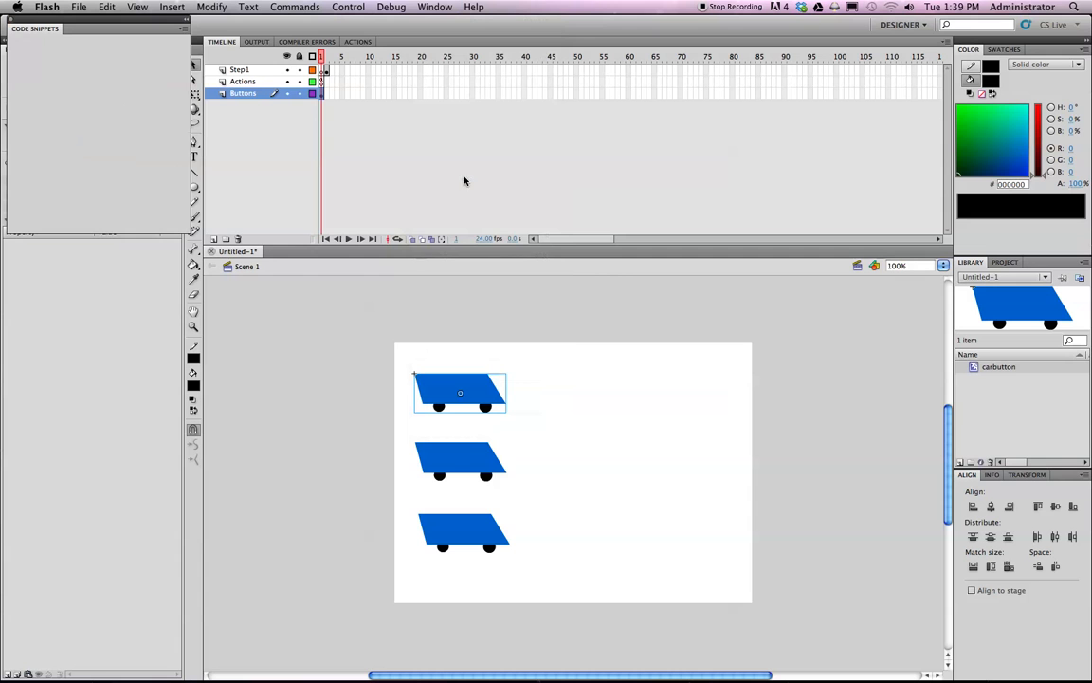
left_click_drag(47, 30, 74, 49)
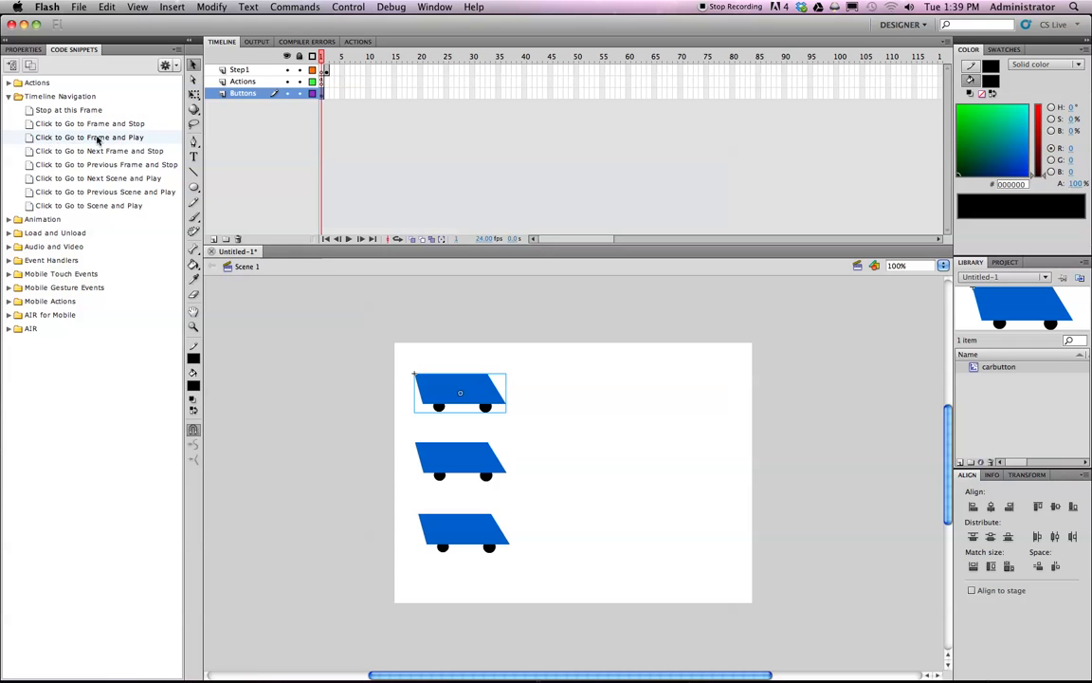
left_click(32, 125)
double_click(31, 124)
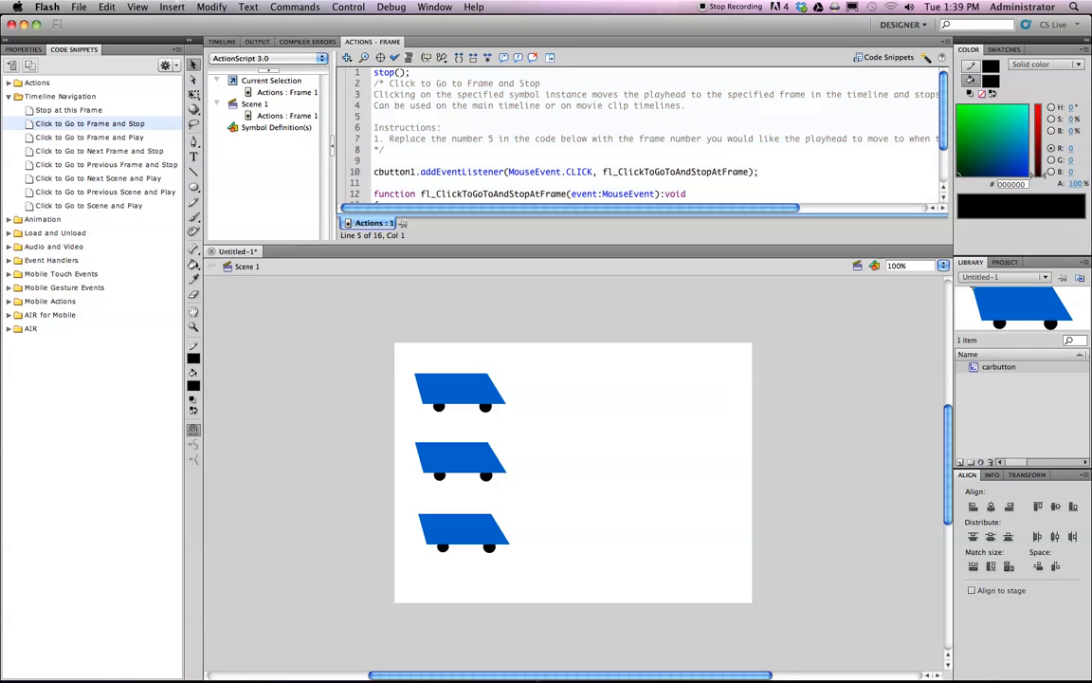
Review the inserted script's cbutton1 event listener and set the gotoAndStop frame number to 2.
mouse_move(412, 73)
left_mouse_down()
mouse_move(390, 73)
mouse_move(406, 75)
left_mouse_up()
scroll(641, 133, "down", 5)
left_click_drag(374, 119, 415, 120)
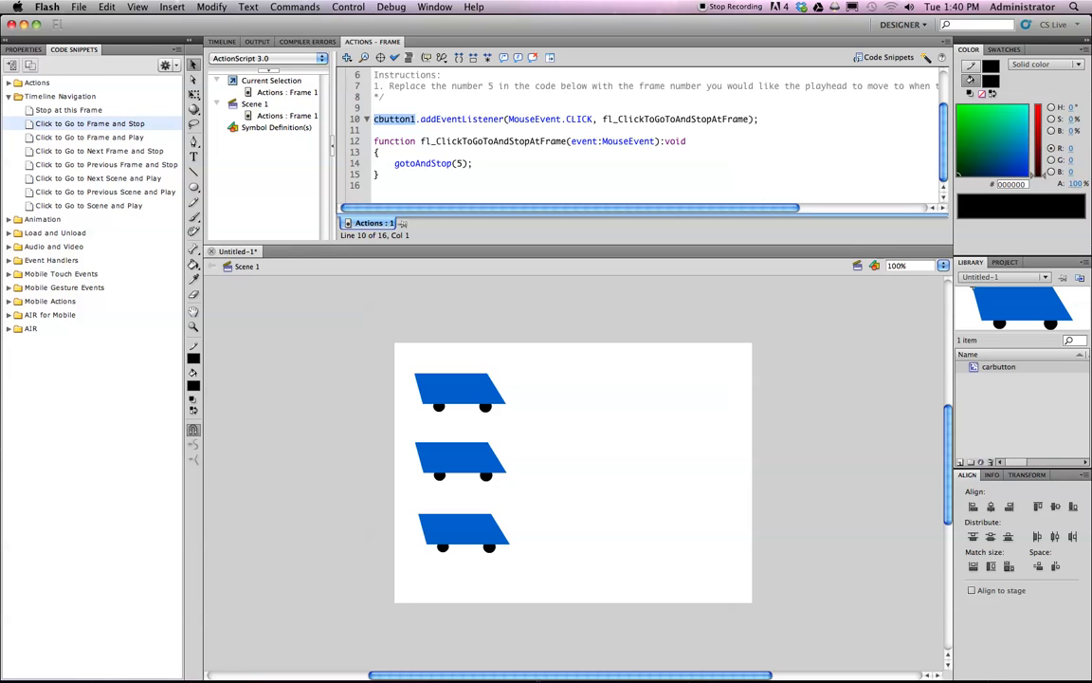
double_click(459, 163)
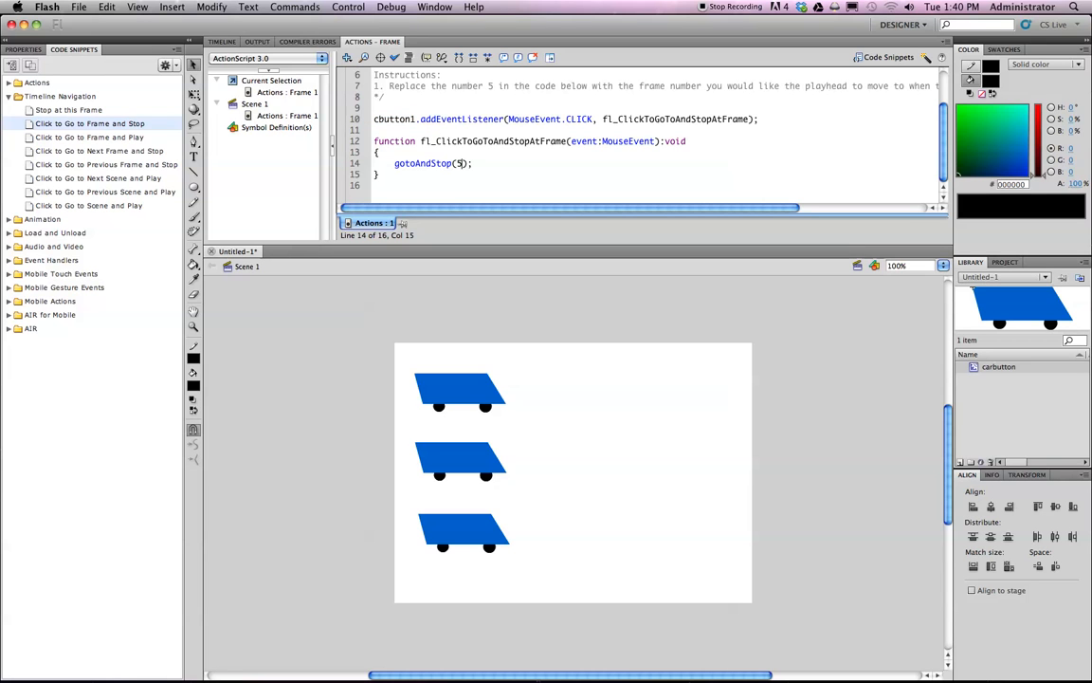
type("2")
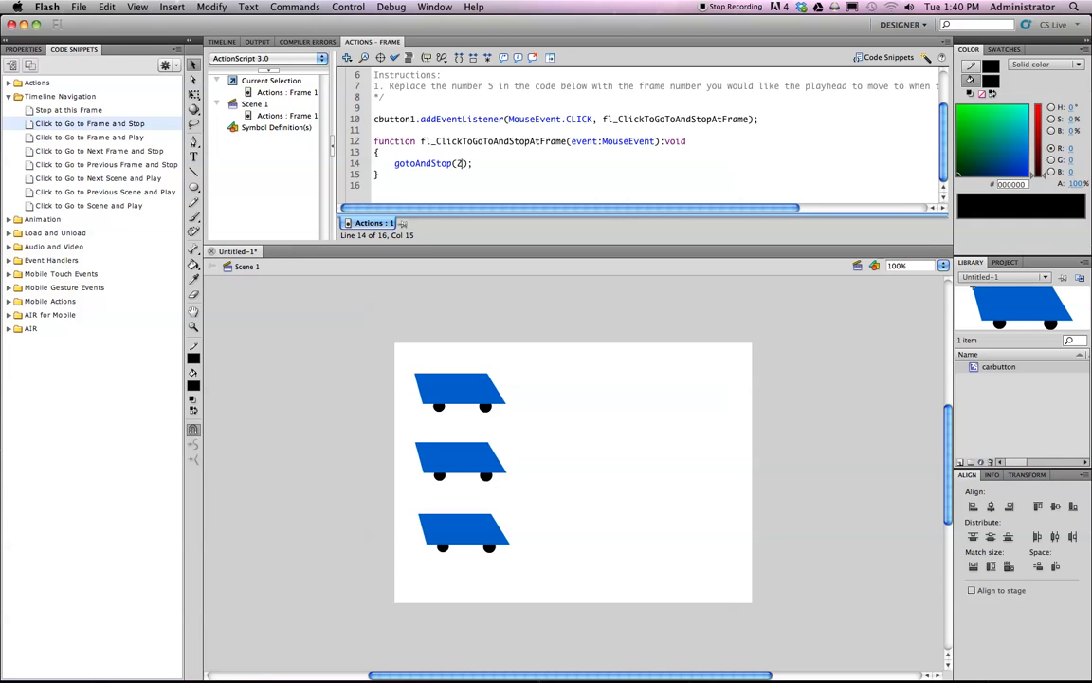
Test the movie by activating the uppermost car button, close the preview, and return to the timeline.
key("super+Return")
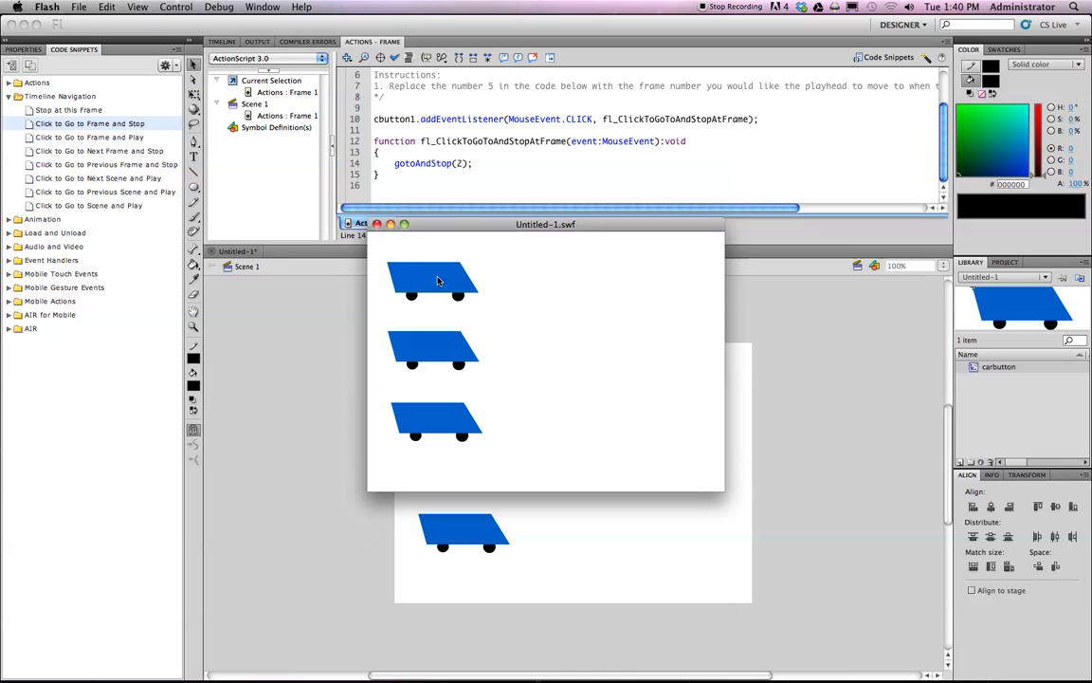
left_click(437, 280)
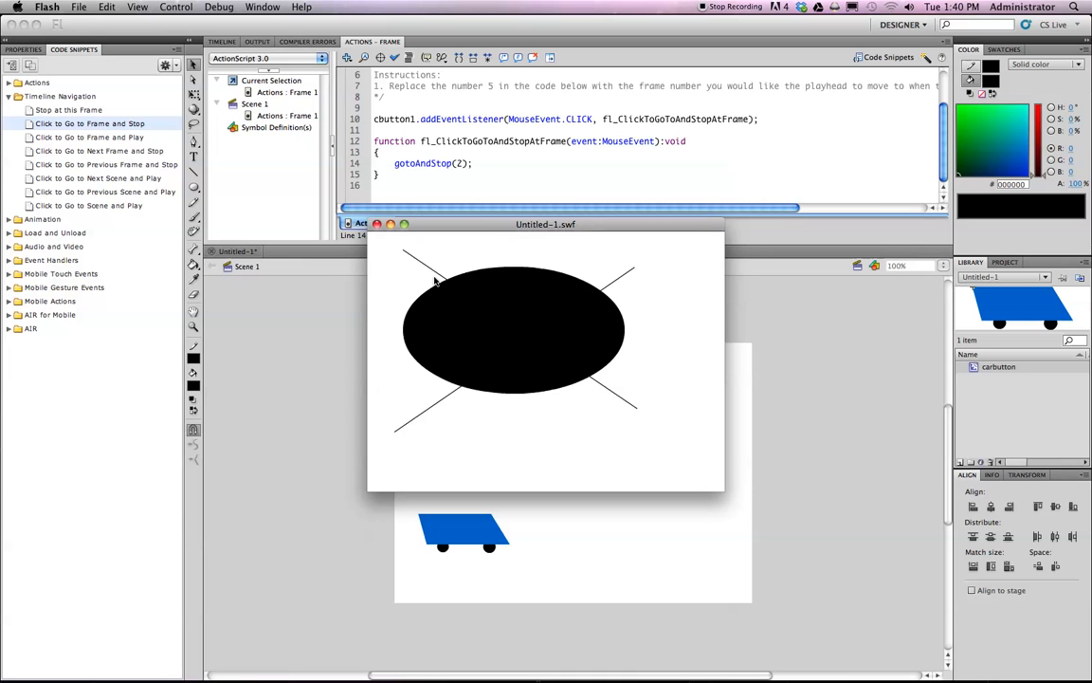
left_click(377, 225)
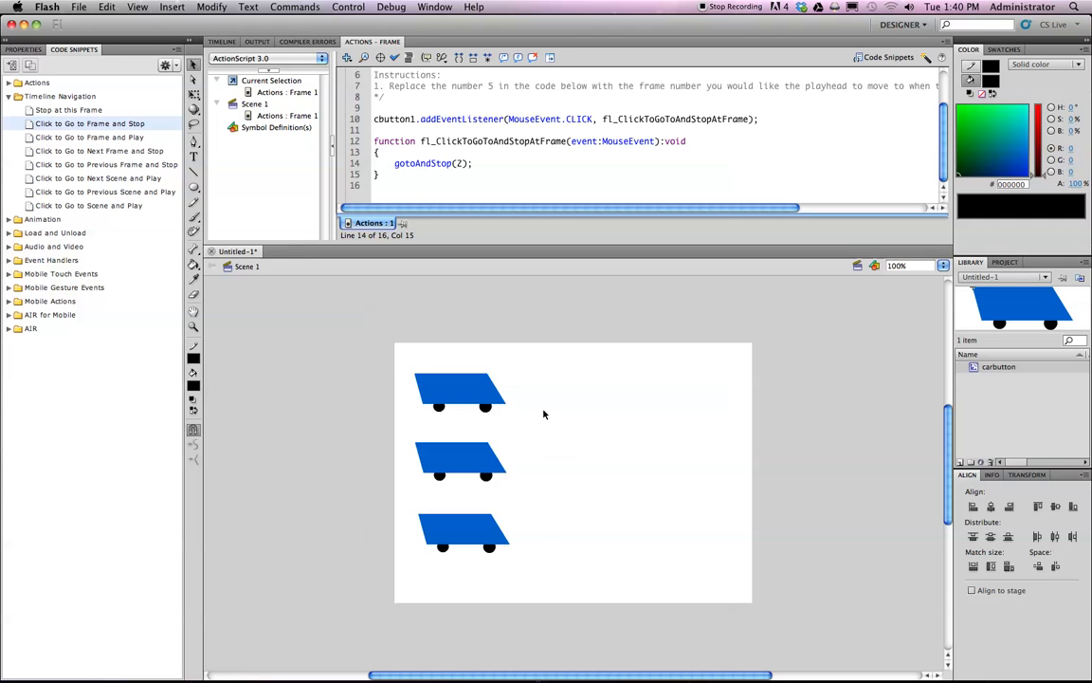
left_click(218, 40)
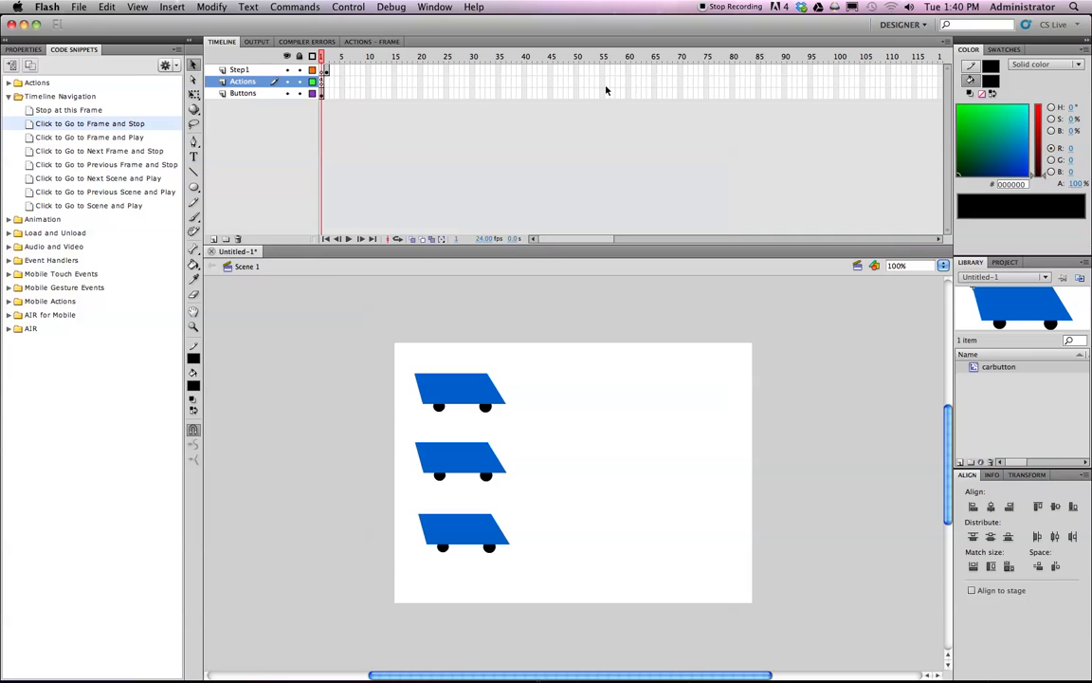